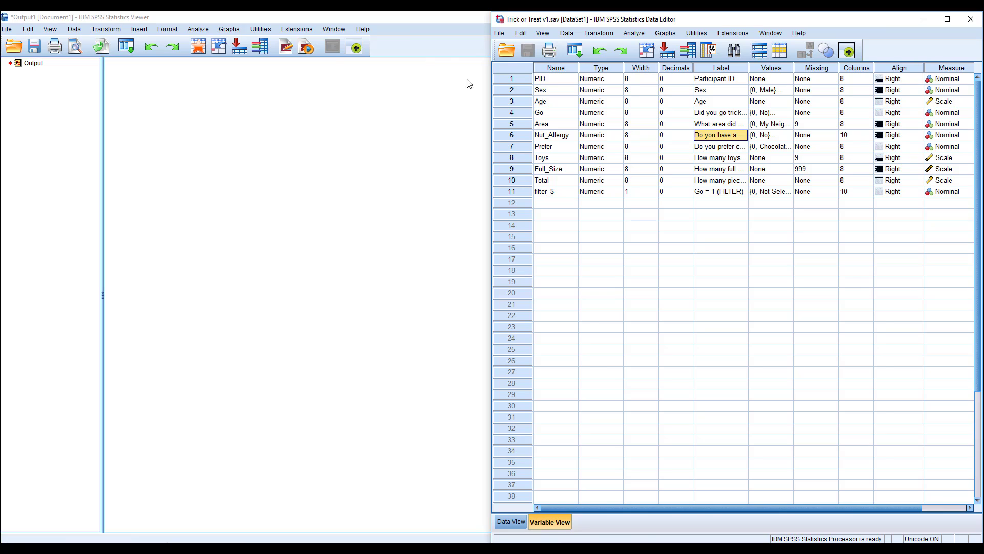
Step: Start an independent-samples t-test with its previous settings reset and the variables listed by name
left_click(634, 34)
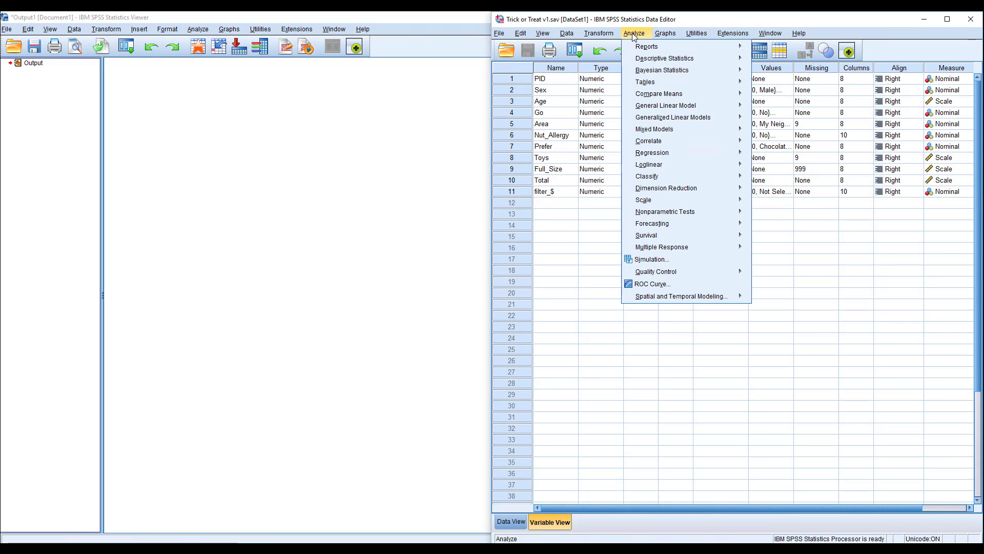
mouse_move(659, 96)
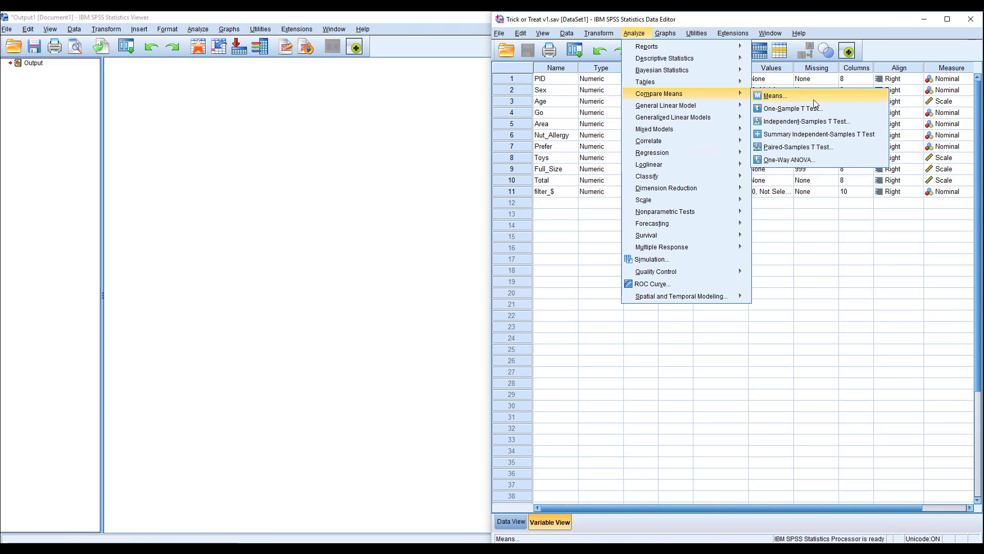
left_click(817, 123)
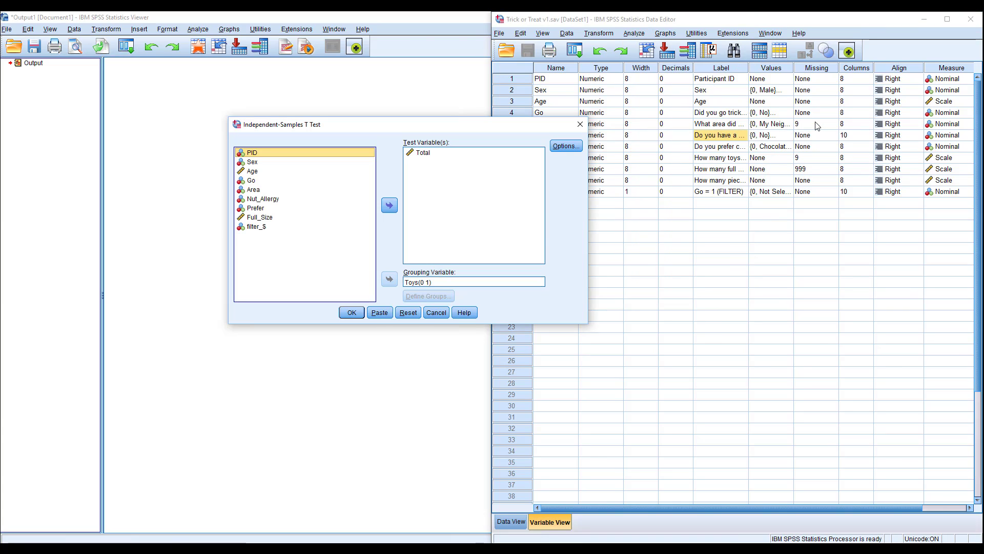
left_click(389, 205)
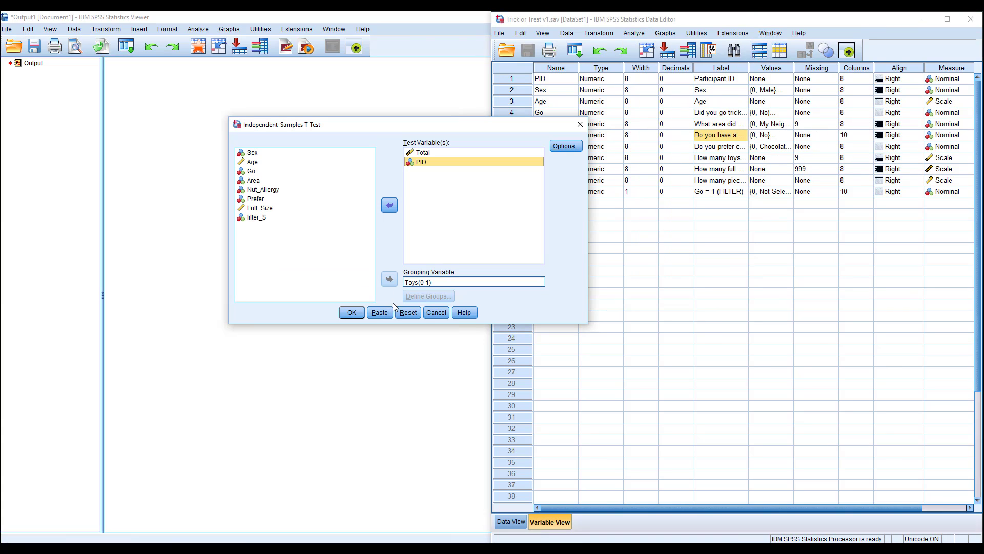
left_click(407, 312)
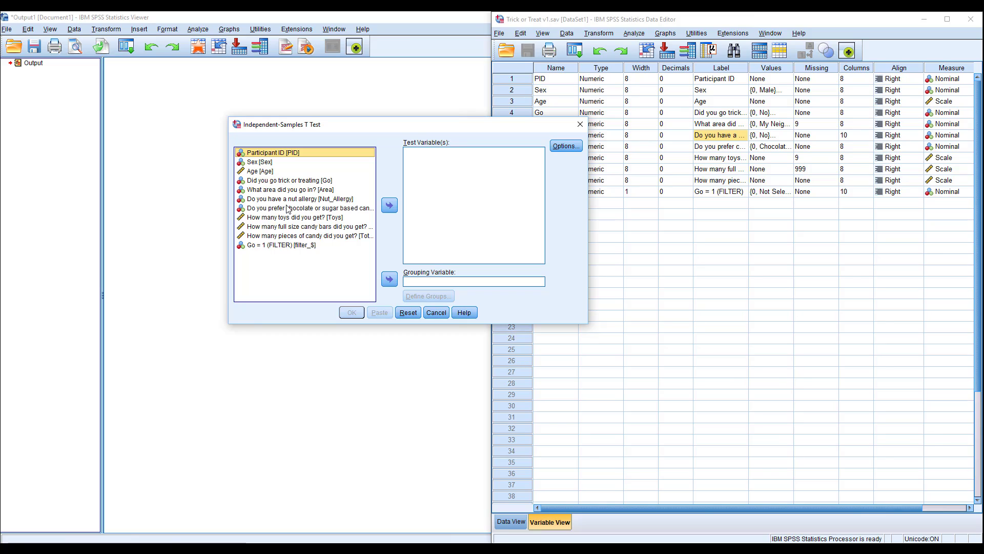
right_click(246, 210)
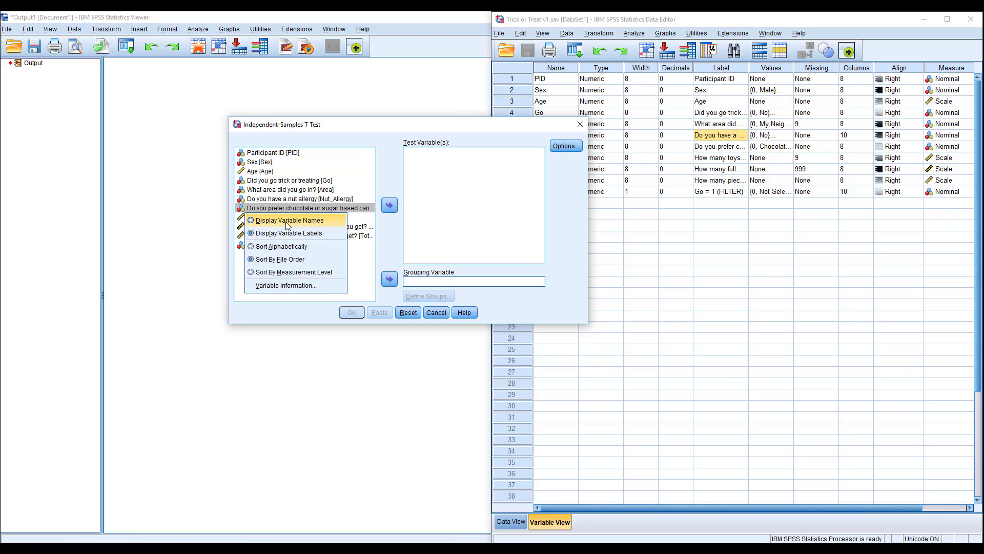
left_click(287, 221)
Step: Set Total as the test variable and Nut_Allergy as the grouping variable
left_click(266, 236)
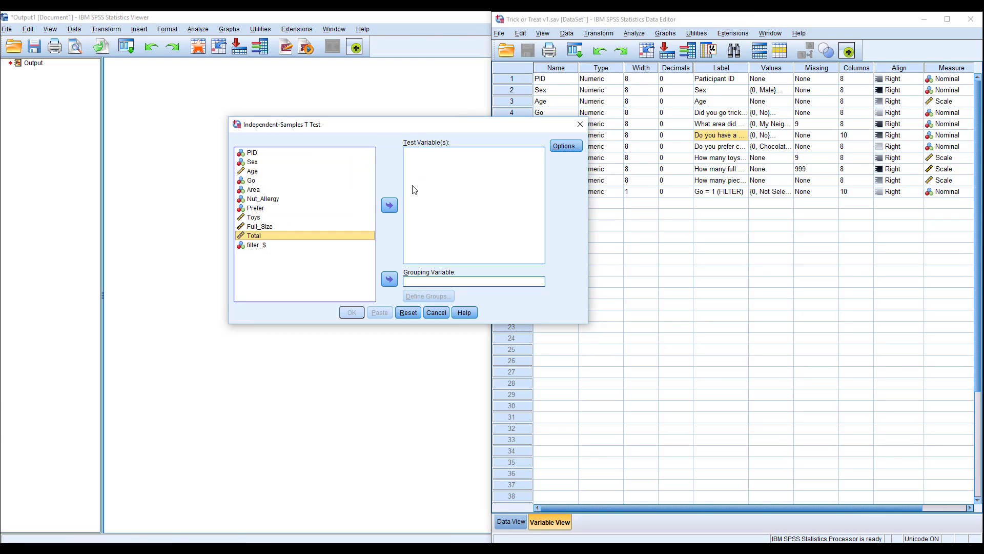
left_click(389, 205)
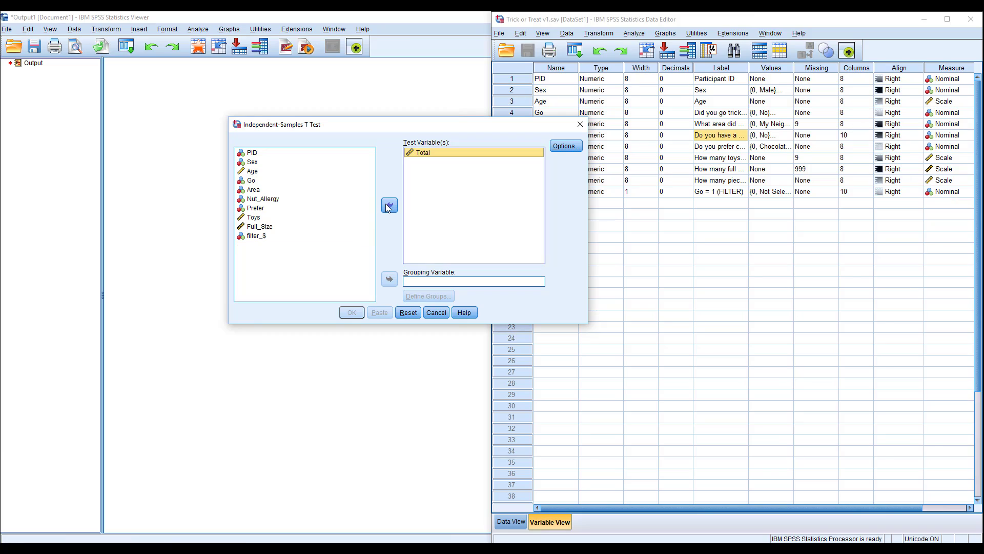
left_click(272, 200)
left_click(389, 279)
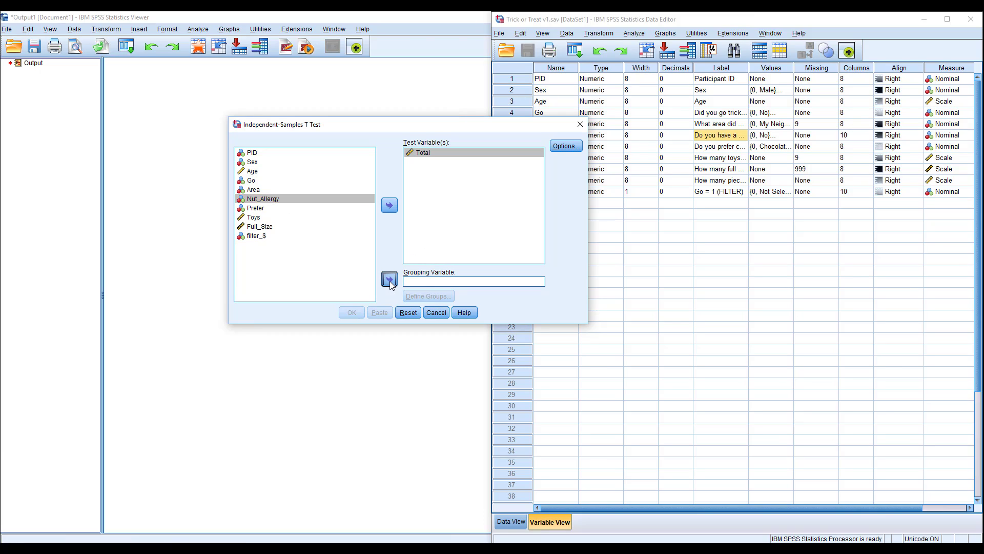
Step: Define group 1 as 0 and group 2 as 1, and run the t-test
left_click(428, 296)
left_click(362, 179)
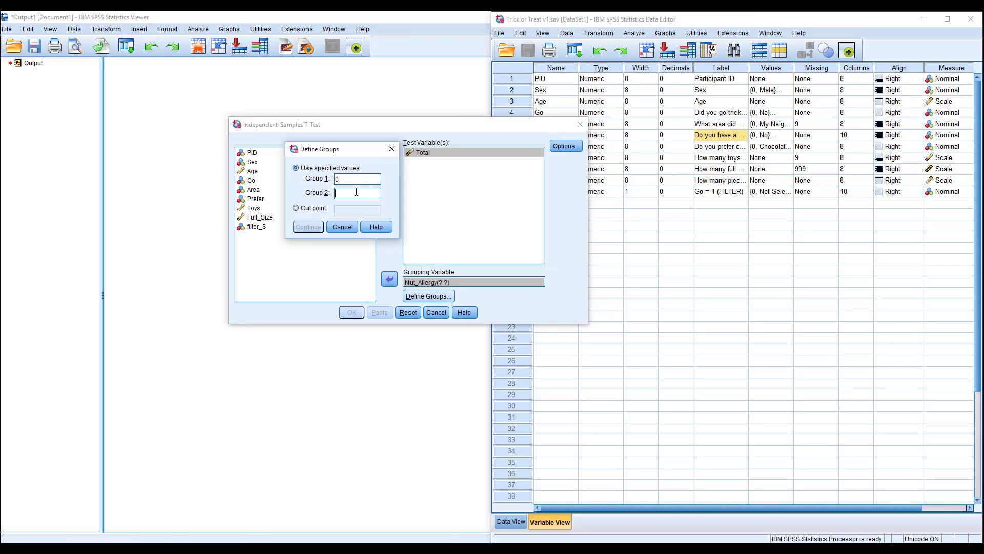
type("1")
left_click(309, 227)
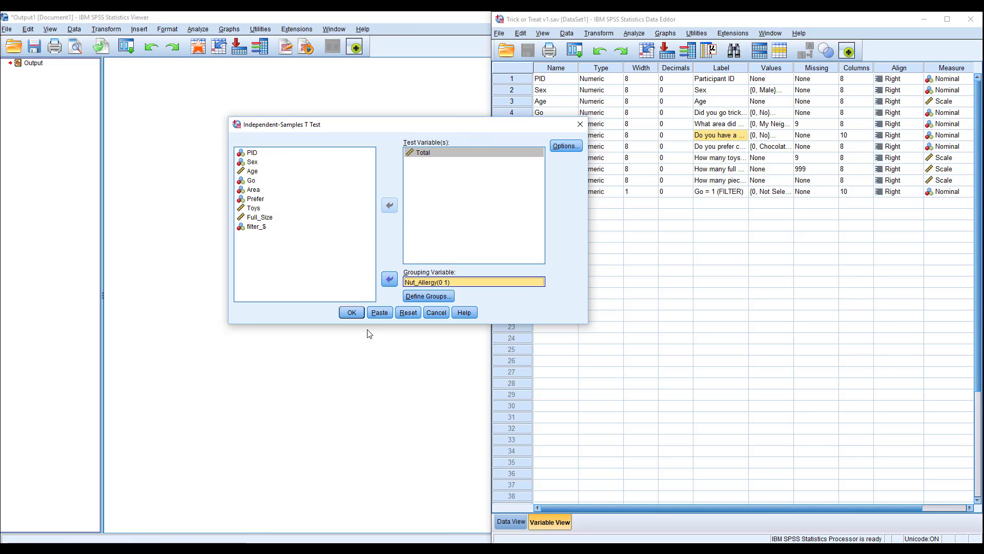
left_click(350, 314)
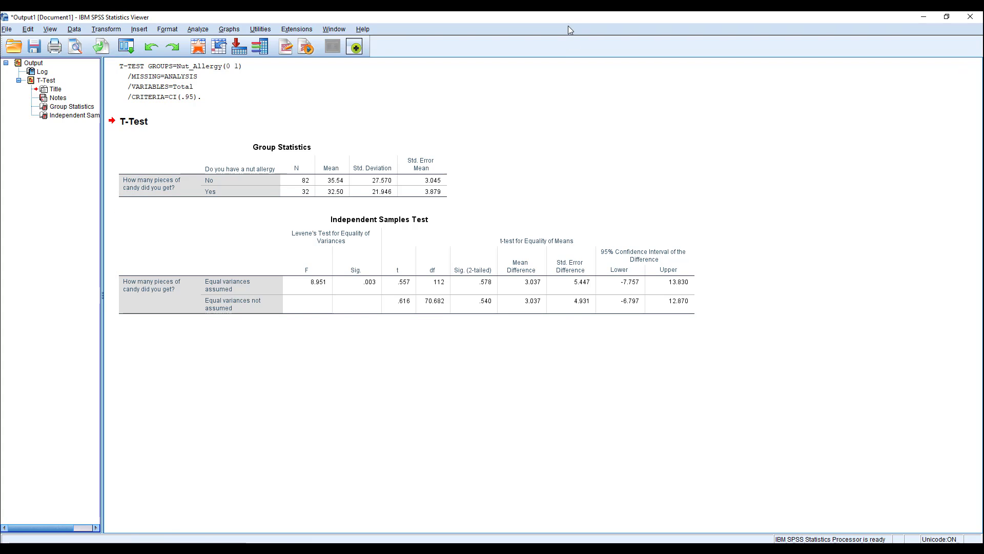
Step: Place the output beside the Word work sheet and copy the Group Statistics table under the Table 1 heading, keeping its source formatting
left_click_drag(569, 18, 852, 185)
key("super+Right")
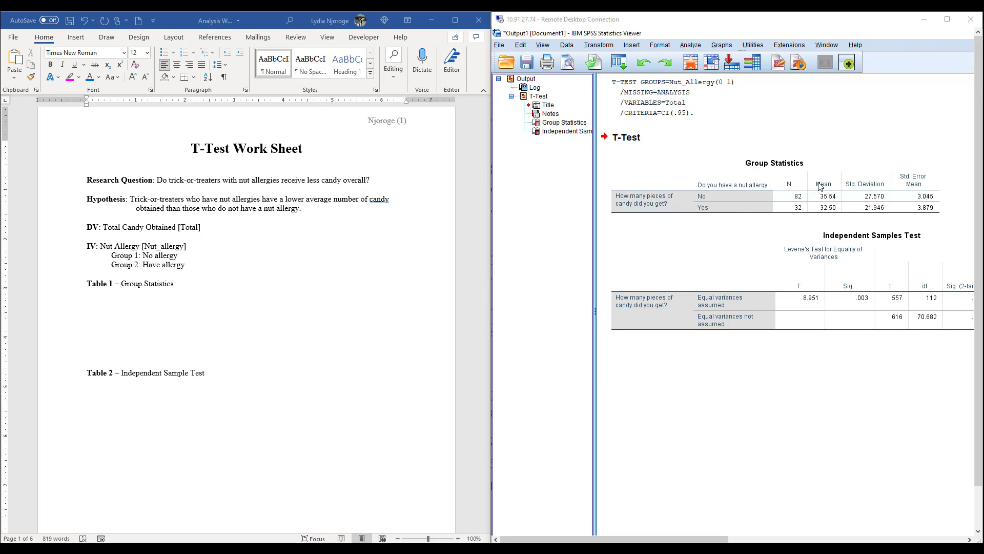
left_click(730, 207)
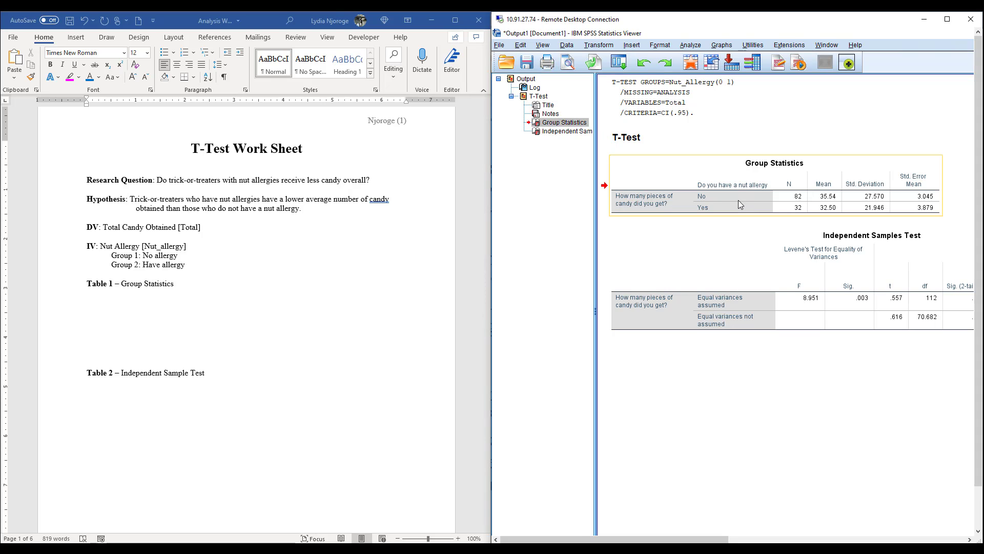
right_click(761, 191)
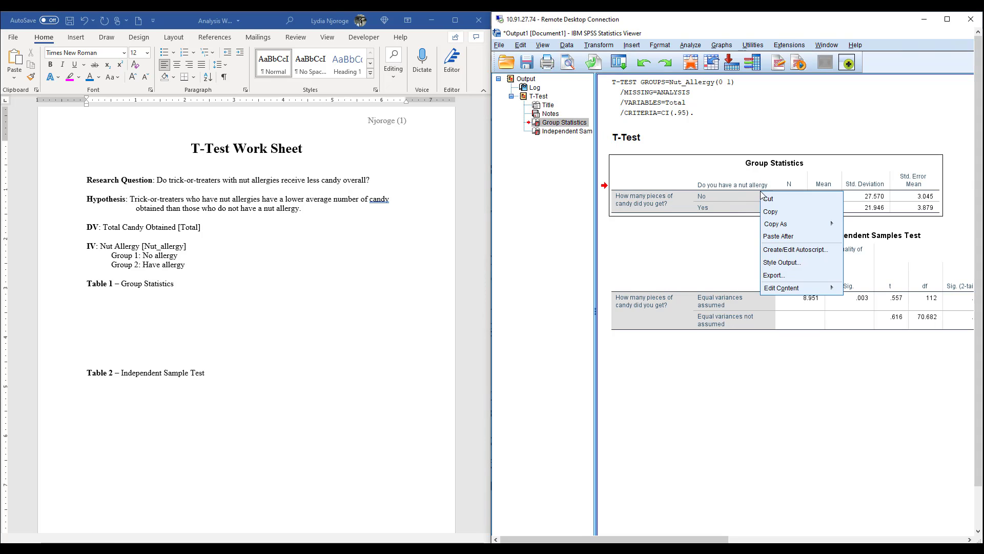
left_click(779, 214)
left_click(159, 319)
left_click(104, 304)
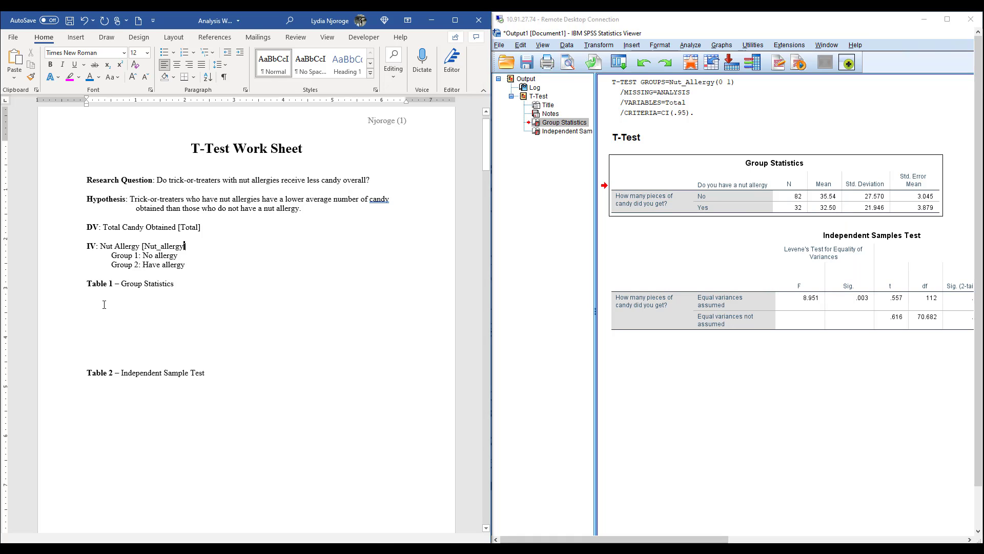
right_click(103, 303)
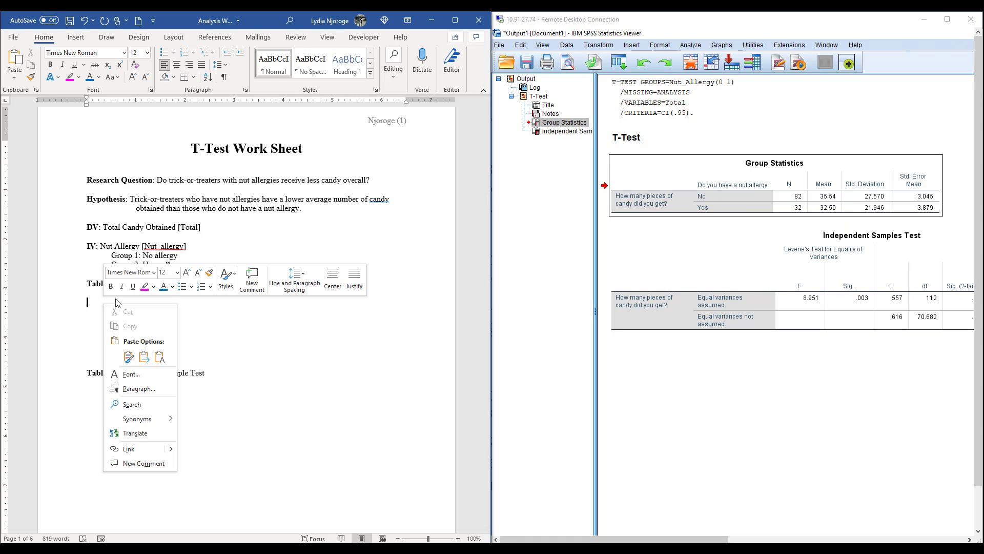
left_click(127, 356)
Step: Copy the Independent Samples Test table from the output and paste it under the Table 2 heading in Word
left_click(807, 316)
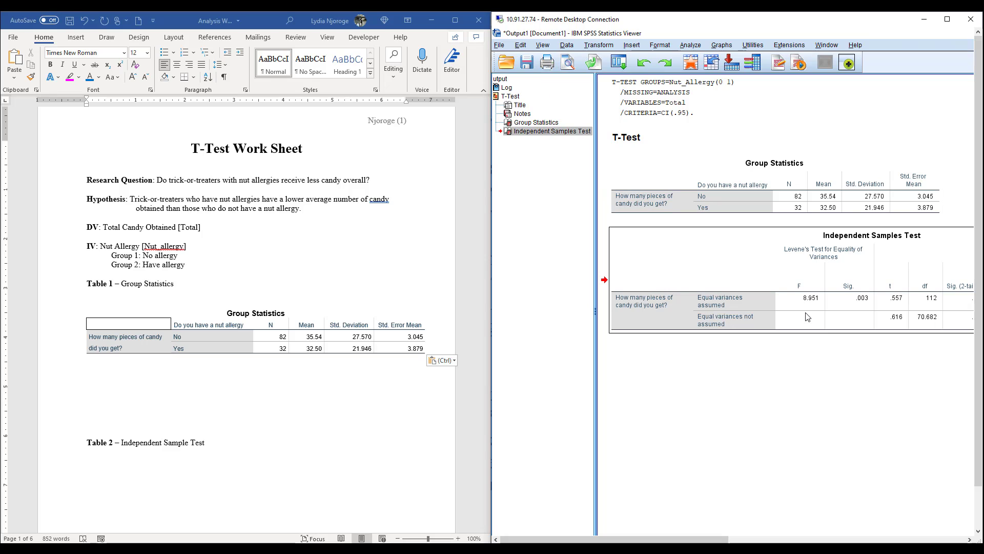
right_click(807, 316)
left_click(820, 333)
left_click(83, 485)
left_click(96, 470)
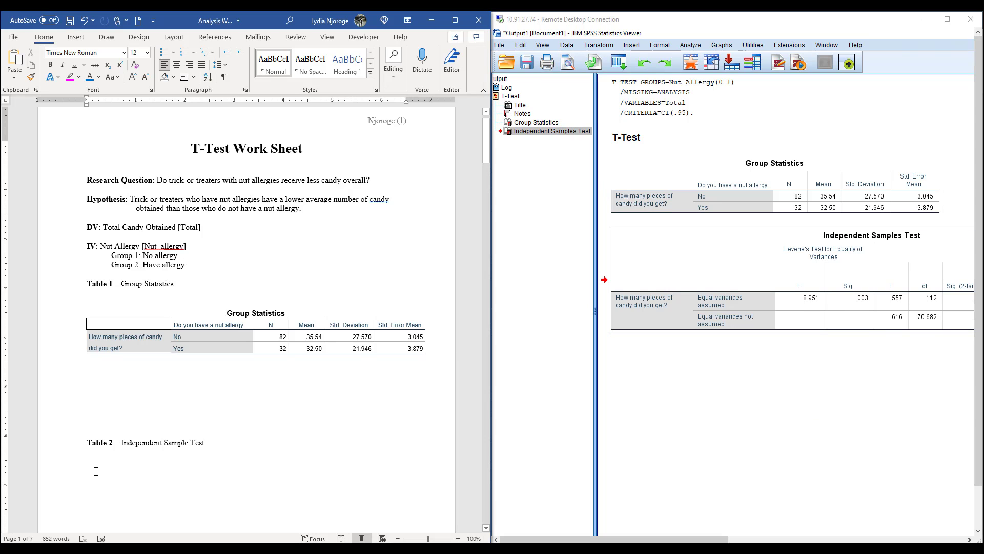
right_click(95, 471)
left_click(121, 355)
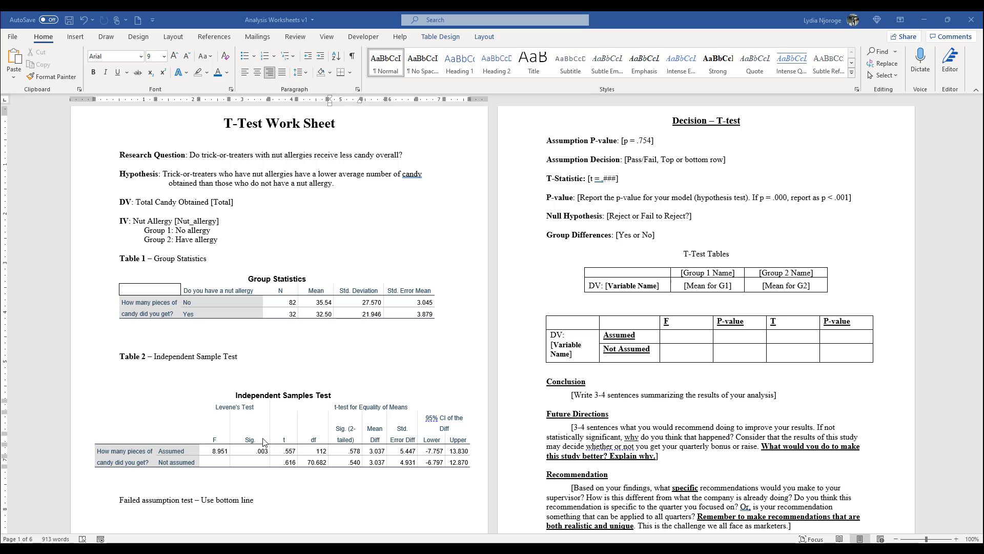
Step: Highlight the Levene's test Sig. value in the Independent Samples Test table in yellow
left_click_drag(256, 451, 266, 452)
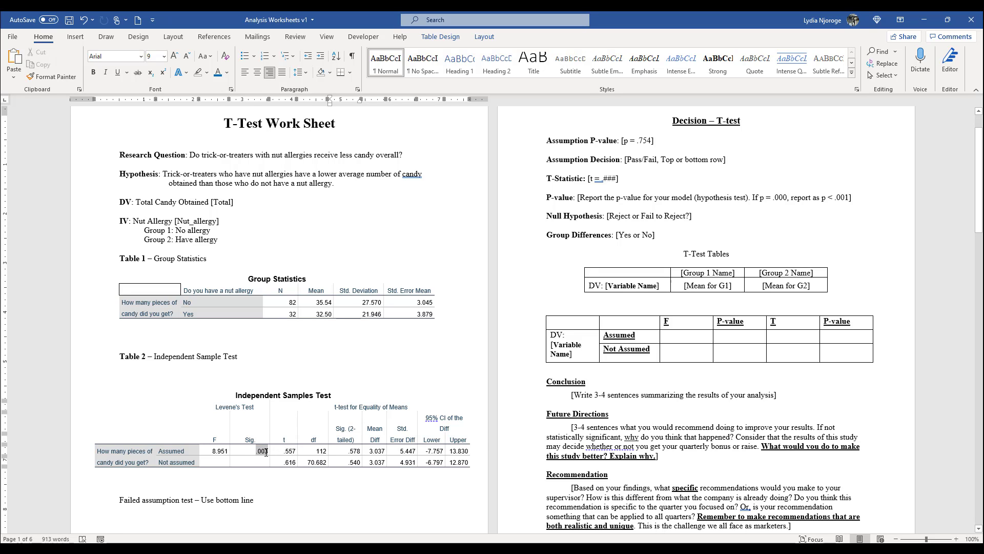
left_click(207, 69)
left_click(201, 92)
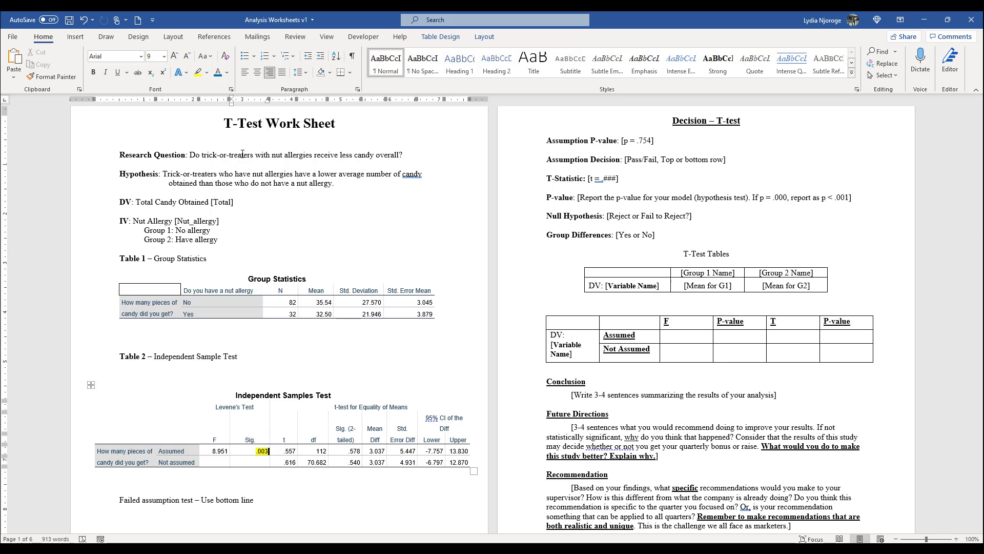
Step: Highlight the t value and the two-tailed significance in the Not assumed row in green
scroll(222, 355, "down", 3)
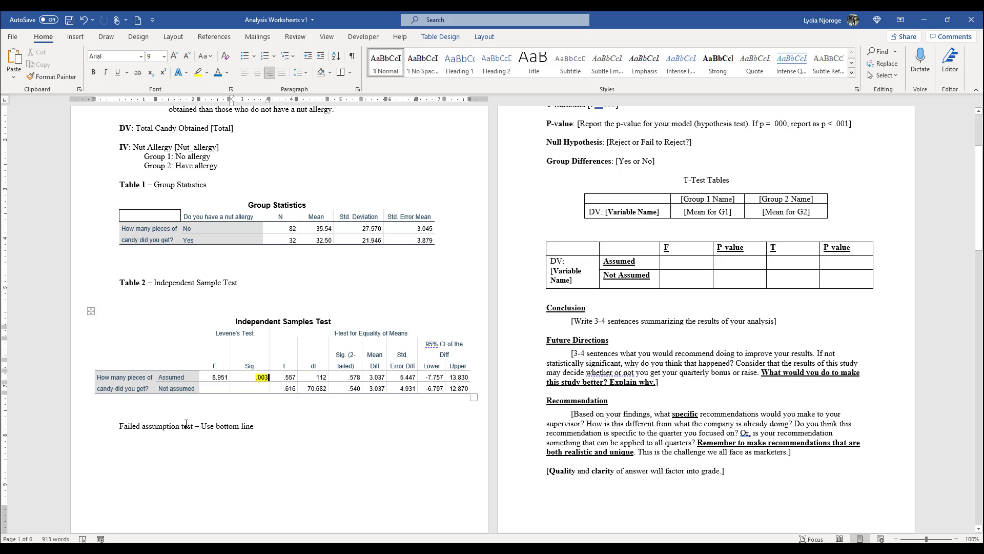
left_click(312, 388)
left_click_drag(283, 388, 296, 388)
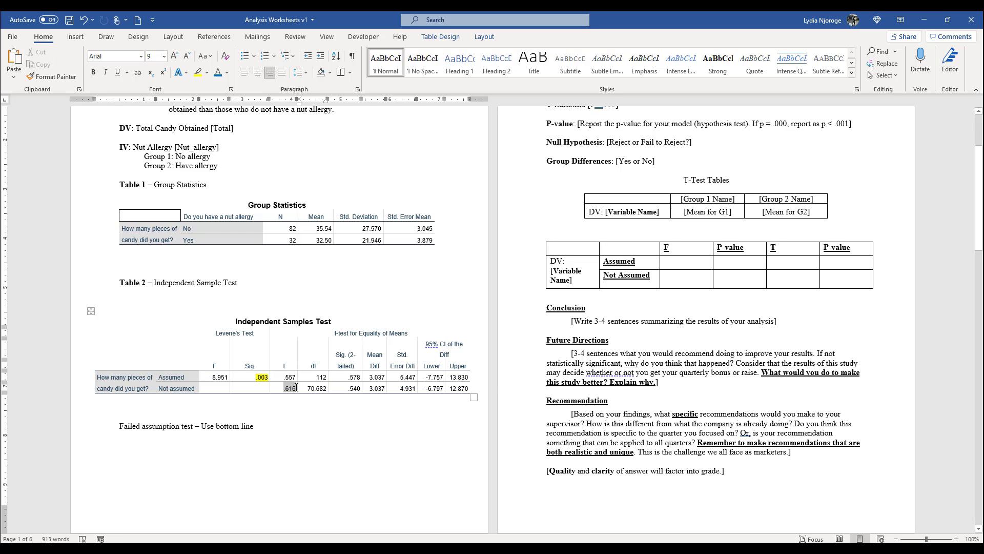
left_click(207, 72)
left_click(216, 89)
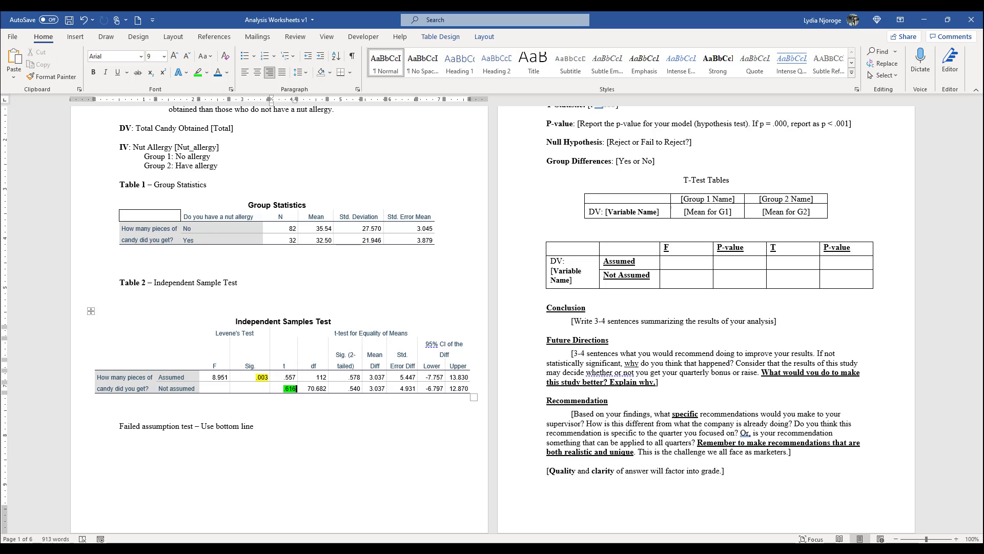
left_click_drag(347, 388, 361, 388)
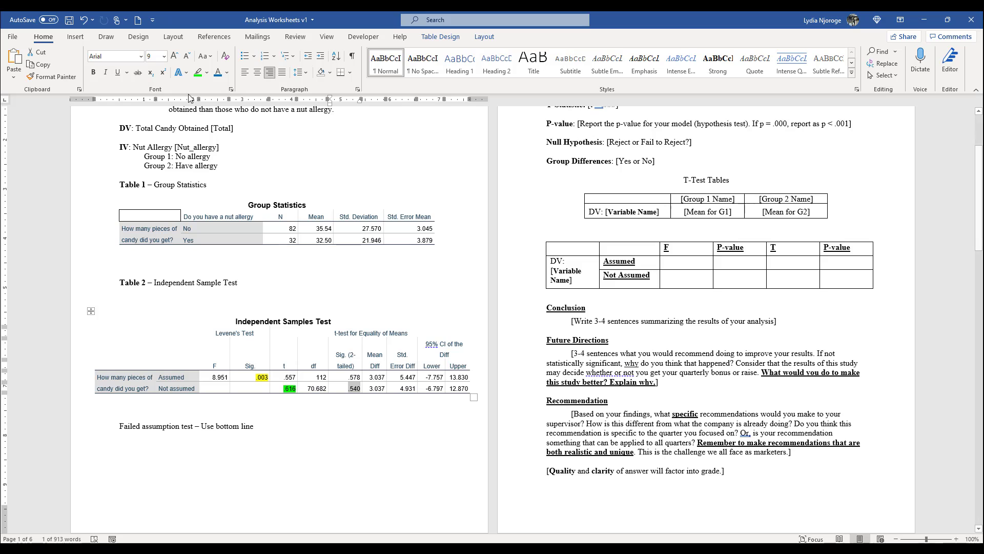
left_click(198, 72)
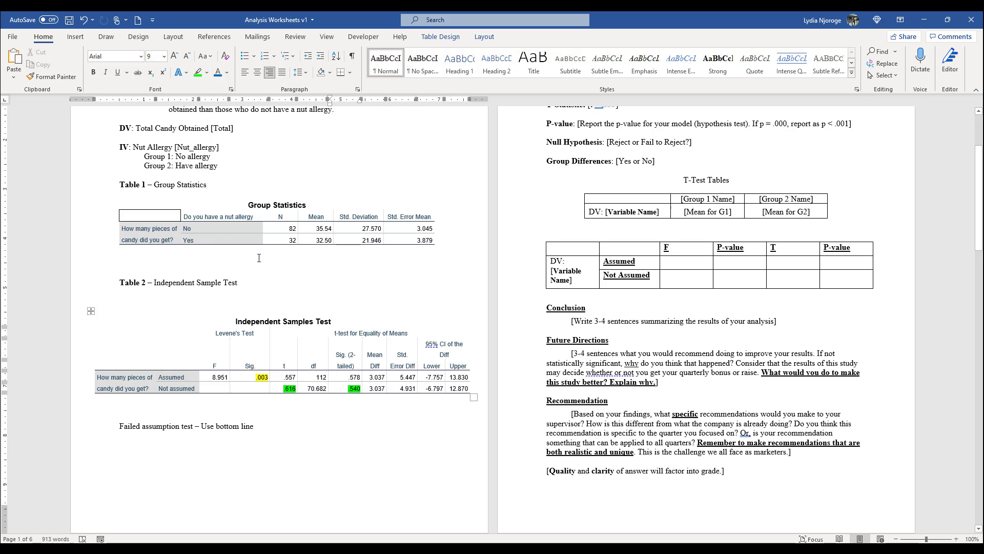
Step: Fill in the Assumption P-value in the Decision section as p = .003, without the brackets
scroll(262, 261, "up", 3)
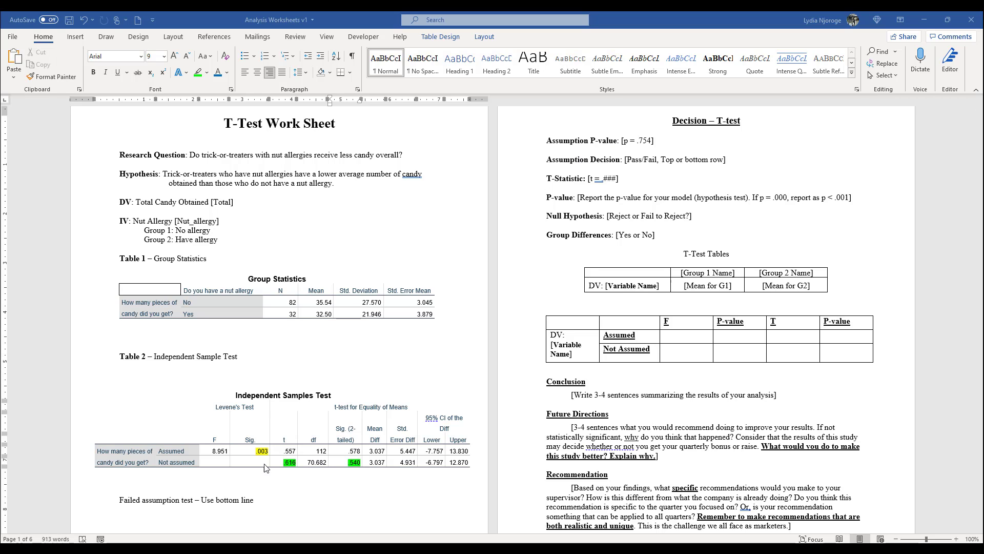
left_click(625, 140)
key("BackSpace")
key("End")
key("BackSpace")
key("BackSpace")
key("BackSpace")
key("BackSpace")
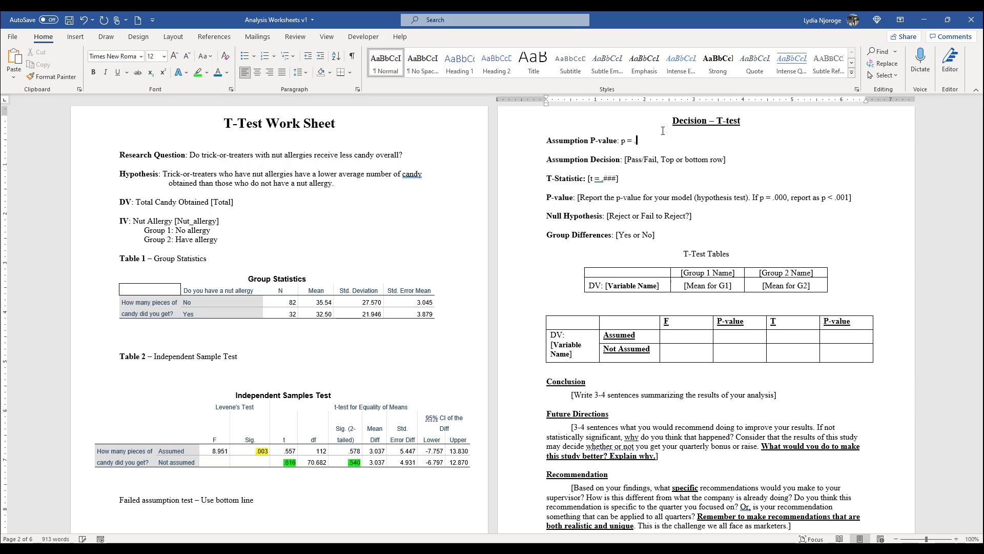
type("003")
Step: Reduce the Assumption Decision placeholder to "Fail, Bottom row", without the brackets
left_click_drag(625, 159, 642, 159)
key("Delete")
key("Delete")
left_click_drag(643, 159, 666, 160)
key("Delete")
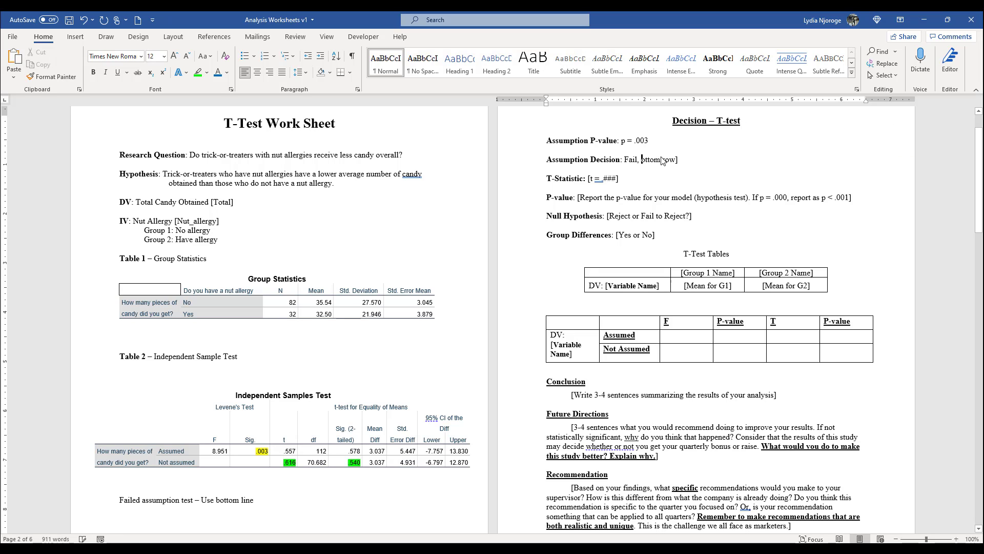
key("Delete")
type("B")
left_click(713, 157)
key("BackSpace")
Step: Fill in the T-Statistic as t = .616 and remove its brackets
left_click_drag(621, 184, 605, 180)
type("616")
left_click(589, 178)
key("Delete")
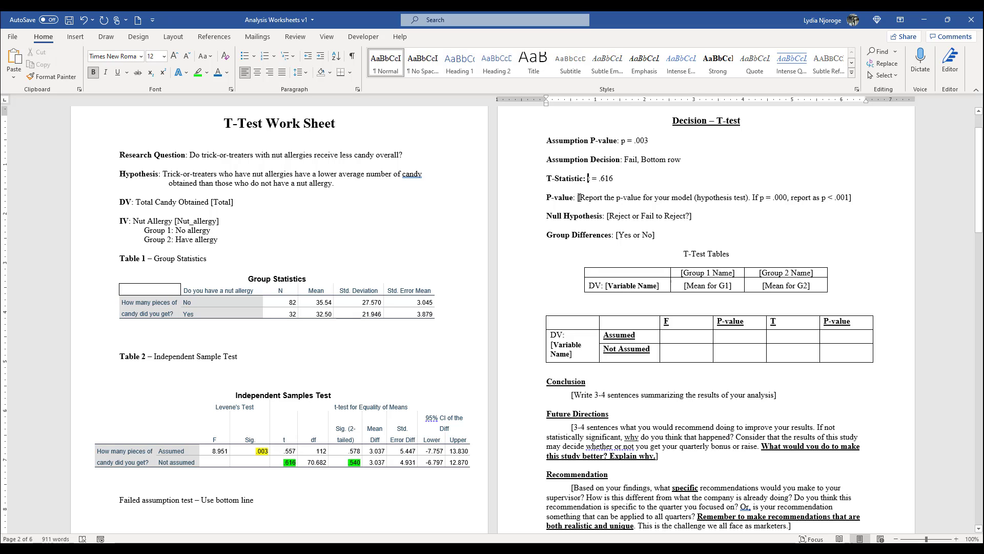
Step: Replace the instruction text of the P-value entry with p = .540
left_click_drag(578, 199, 754, 193)
key("Delete")
key("Delete")
key("Delete")
key("Delete")
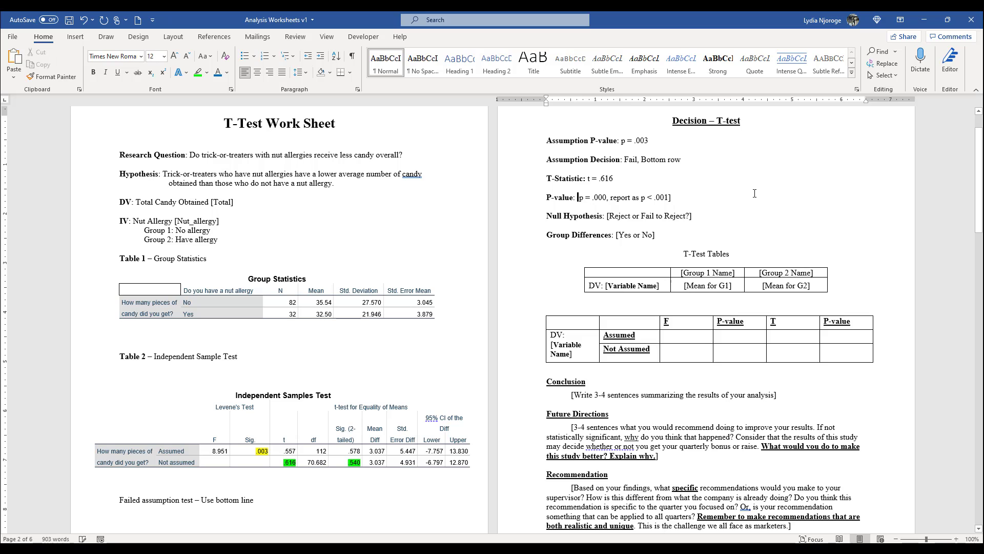
key("Right")
key("Right")
key("Delete")
key("Delete")
key("Delete")
key("Delete")
key("Delete")
type("540")
left_click_drag(670, 197, 608, 199)
key("Delete")
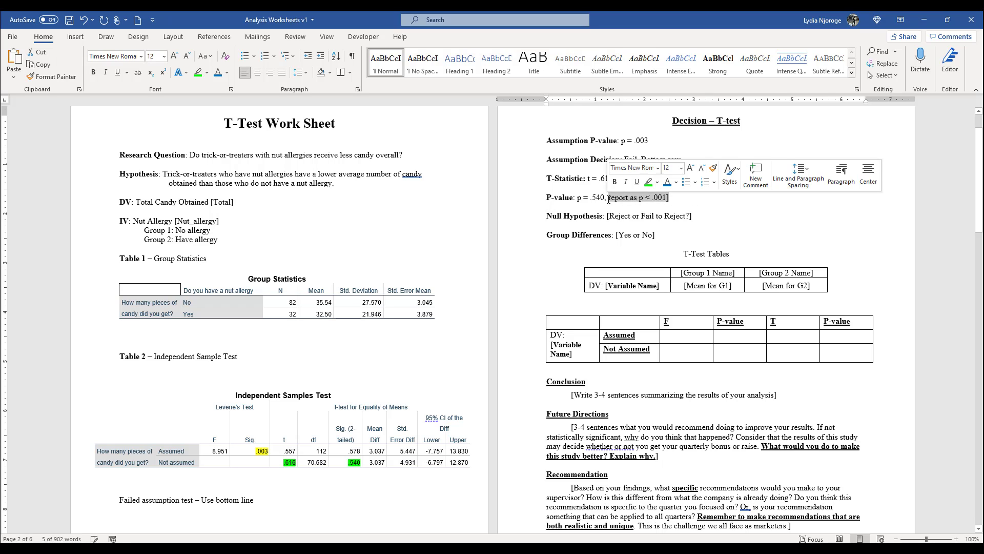
key("BackSpace")
key("BackSpace")
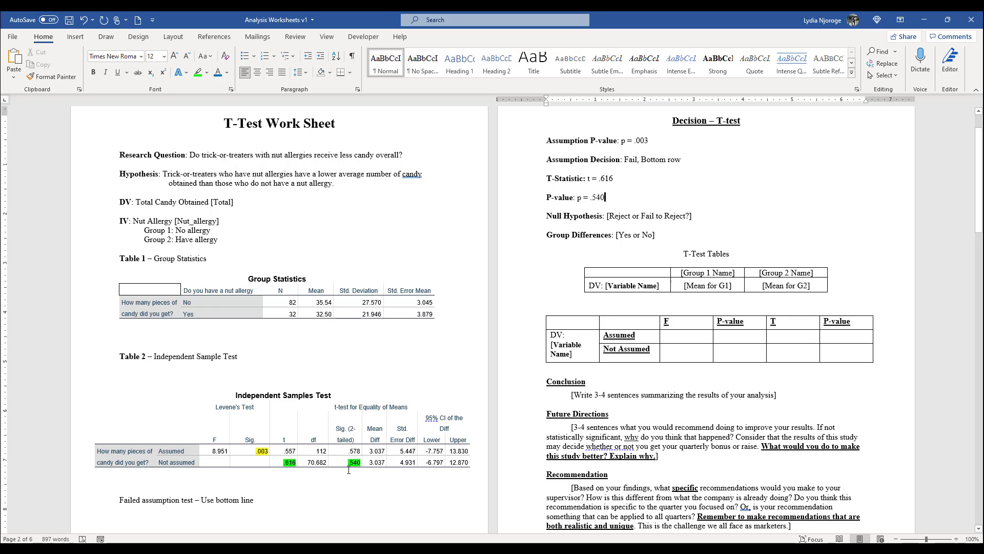
Step: Reduce the Null Hypothesis placeholder to "Fail to Reject", without the brackets and question mark
left_click_drag(606, 216, 633, 216)
key("BackSpace")
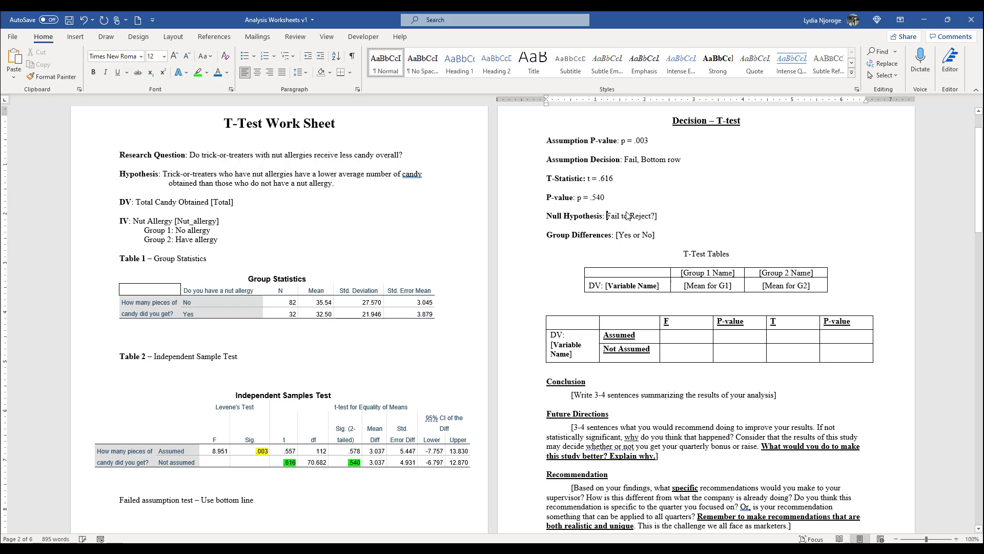
left_click(675, 216)
key("BackSpace")
key("BackSpace")
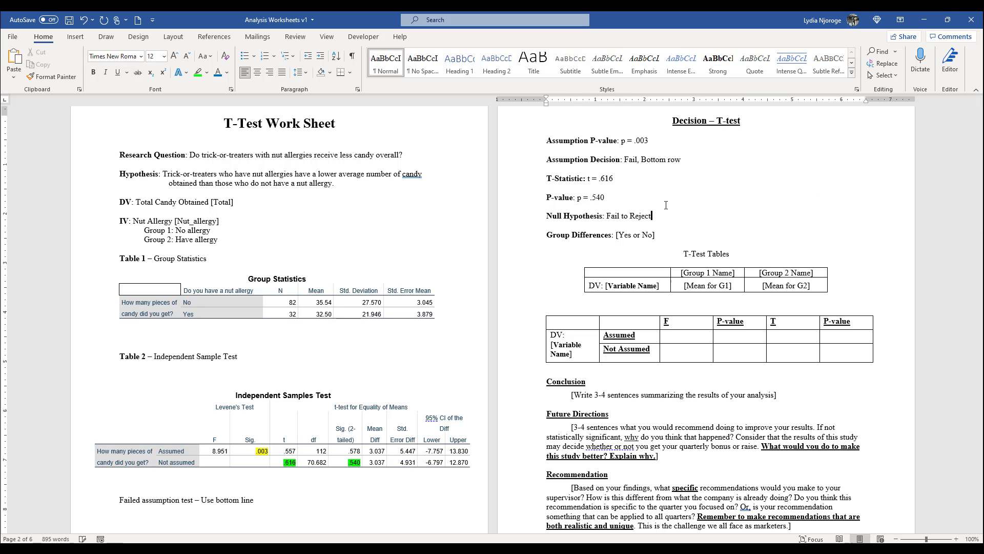
Step: Reduce the Group Differences placeholder to "No", without the brackets
left_click_drag(616, 234, 637, 234)
key("BackSpace")
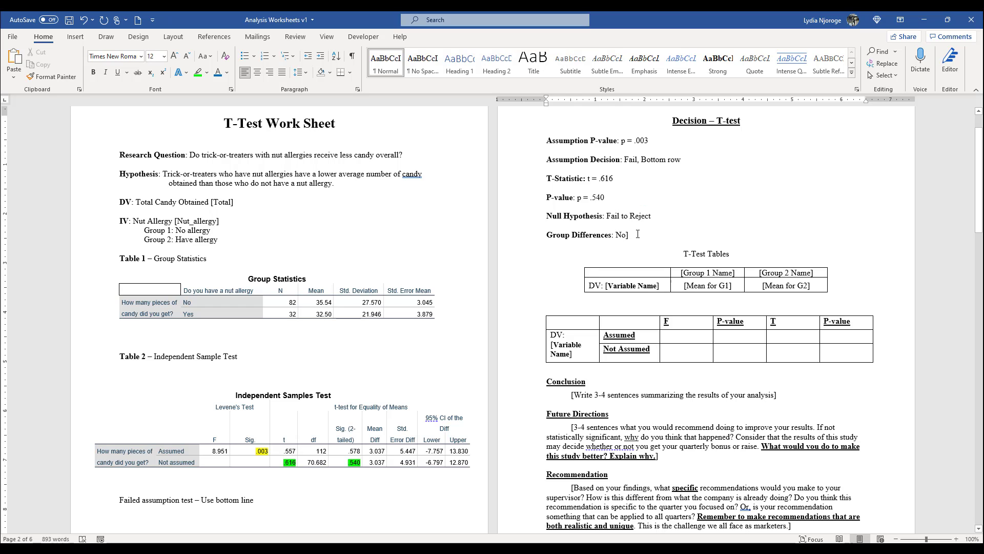
key("BackSpace")
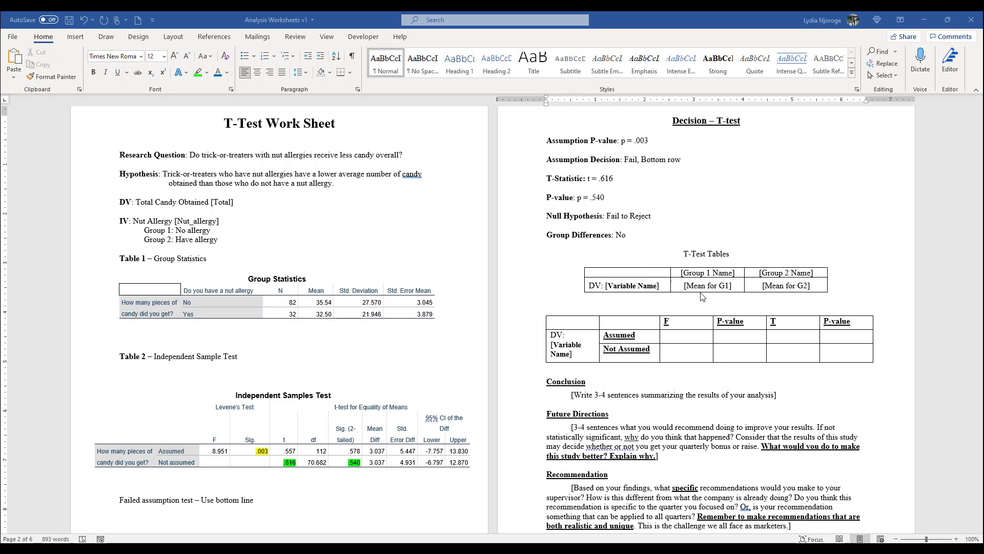
Step: Label the group means table with Total as the DV and No Allergy and Allergy as the two group names
left_click_drag(660, 286, 608, 285)
key("BackSpace")
type("Total")
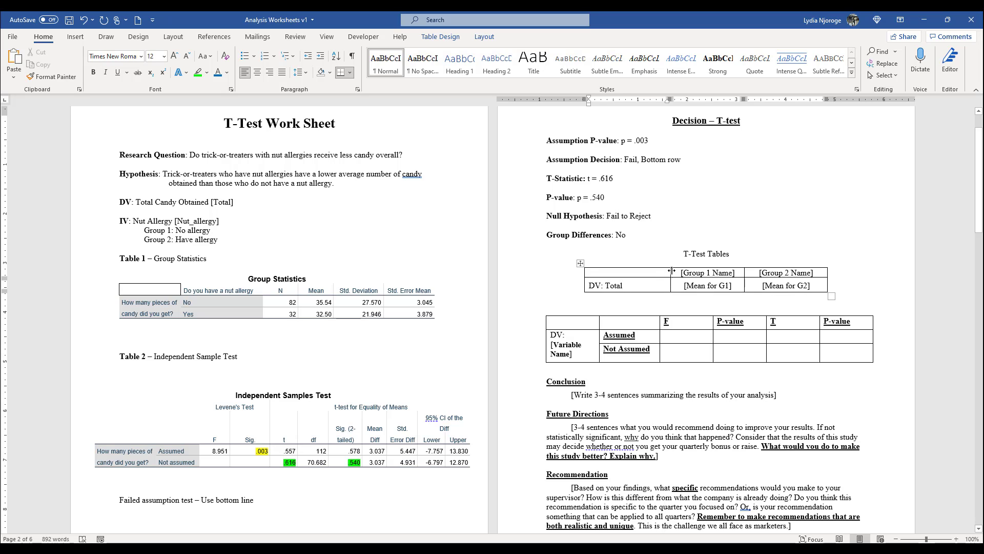
left_click_drag(741, 272, 687, 275)
type("No ")
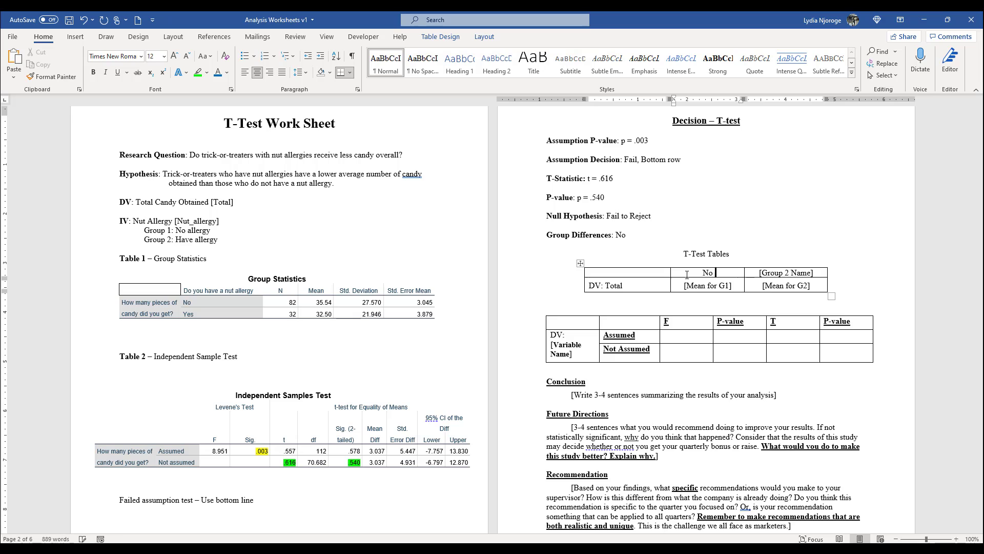
type("Allergy")
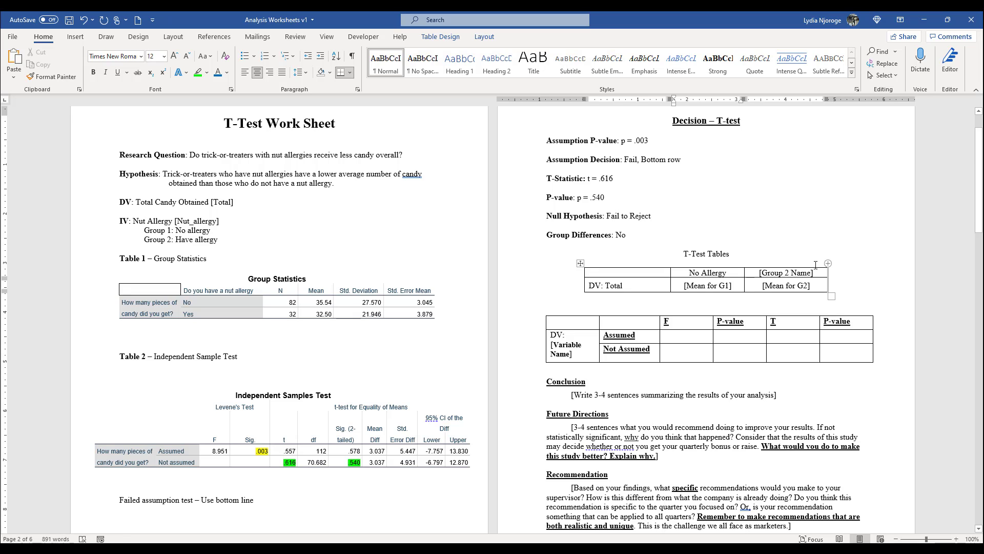
left_click_drag(816, 274, 763, 277)
type("Allergy")
Step: Highlight both group means, 35.54 and 32.50, in turquoise in the Group Statistics table
left_click(710, 285)
left_click_drag(313, 303, 333, 302)
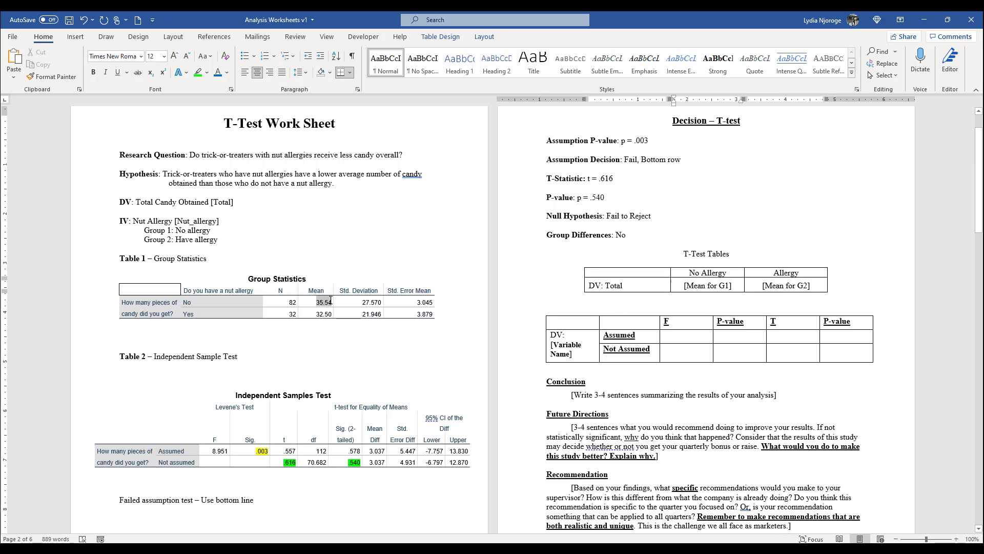
key("alt+Tab")
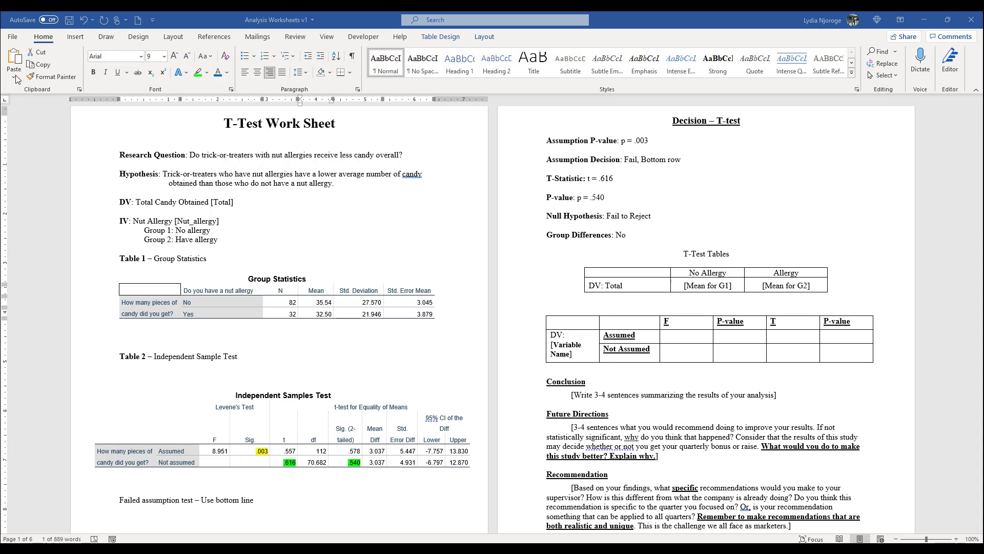
key("alt+Tab")
left_click(208, 72)
left_click(231, 87)
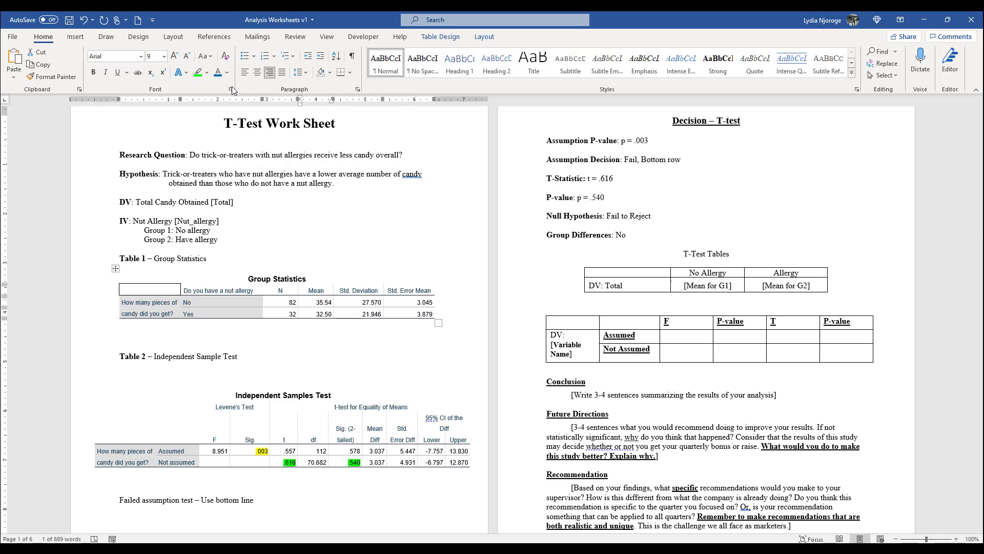
left_click_drag(315, 314, 333, 314)
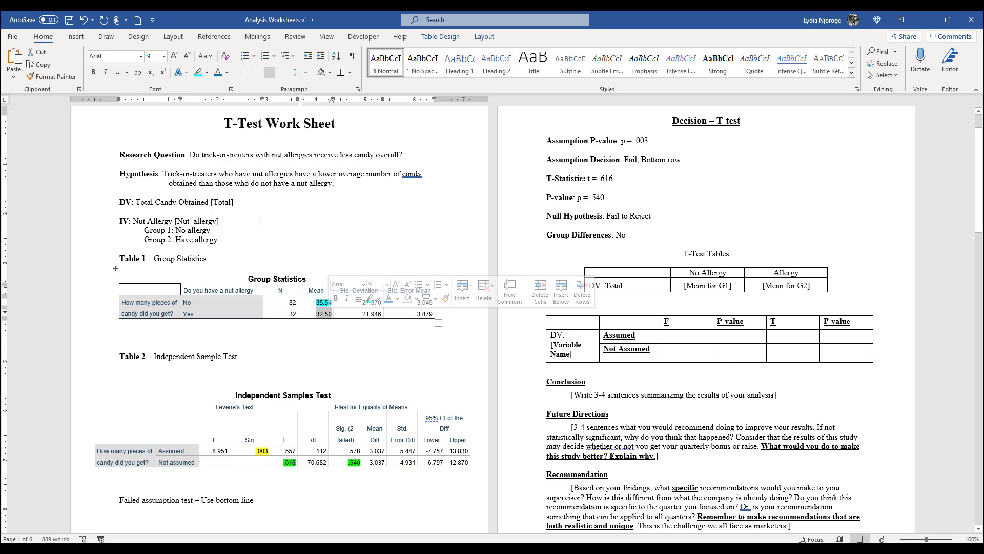
left_click(199, 74)
Step: Replace the mean placeholders in the group means table with 35.54 for No Allergy and 32.50 for Allergy
left_click(742, 307)
left_click_drag(738, 287, 683, 286)
left_click(701, 286)
key("BackSpace")
type("35.54")
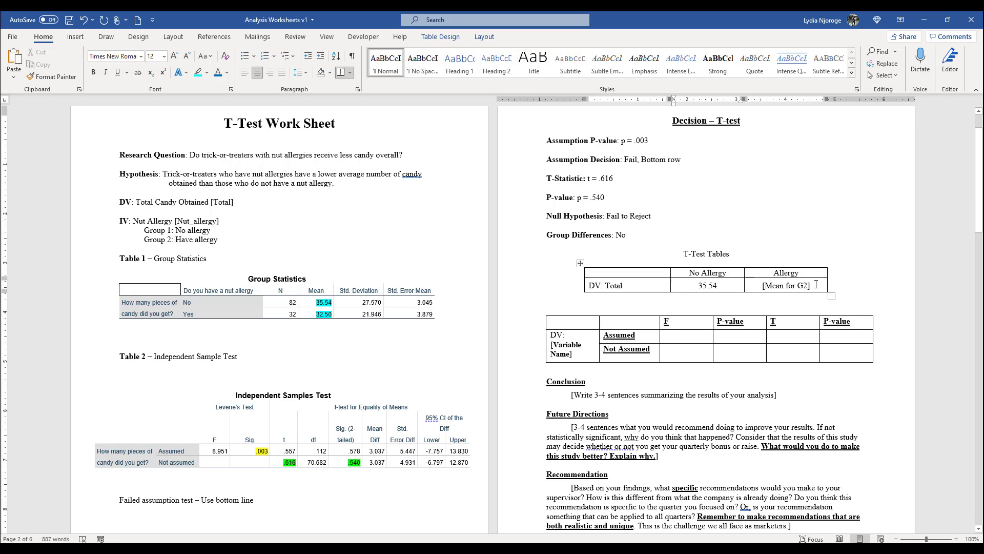
left_click_drag(813, 282, 761, 281)
type("32.50")
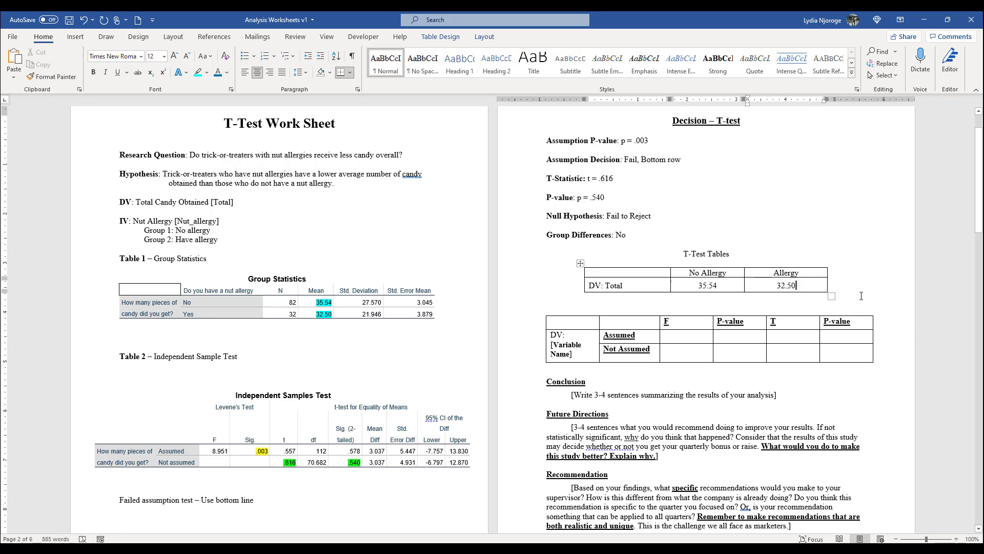
left_click(628, 286)
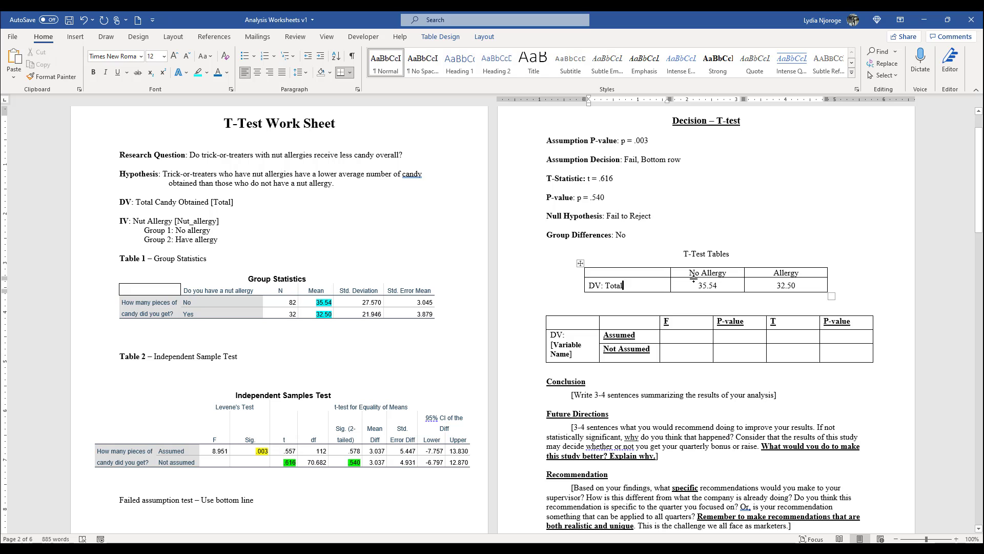
Step: Highlight the F value 8.951 in red in the Independent Samples Test table
scroll(694, 278, "down", 2)
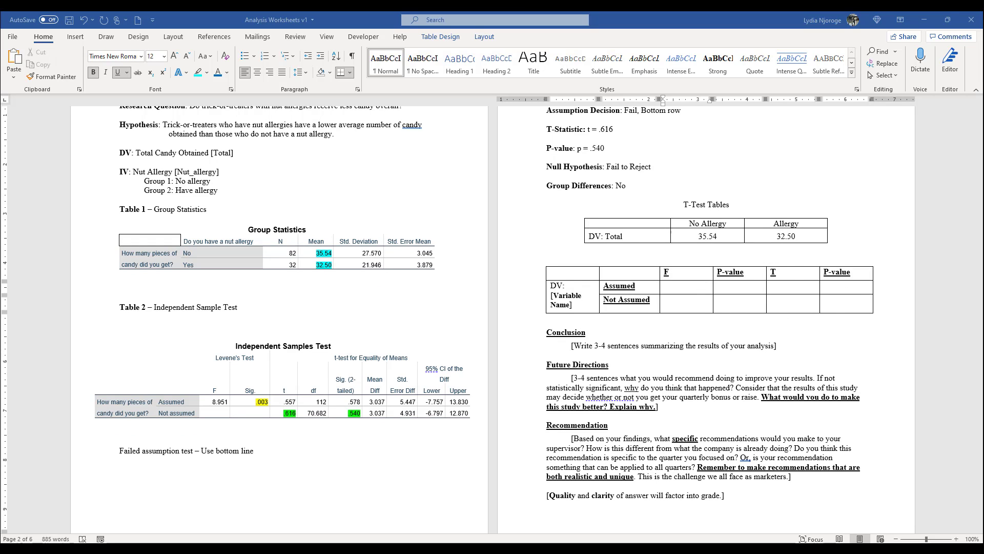
left_click(684, 289)
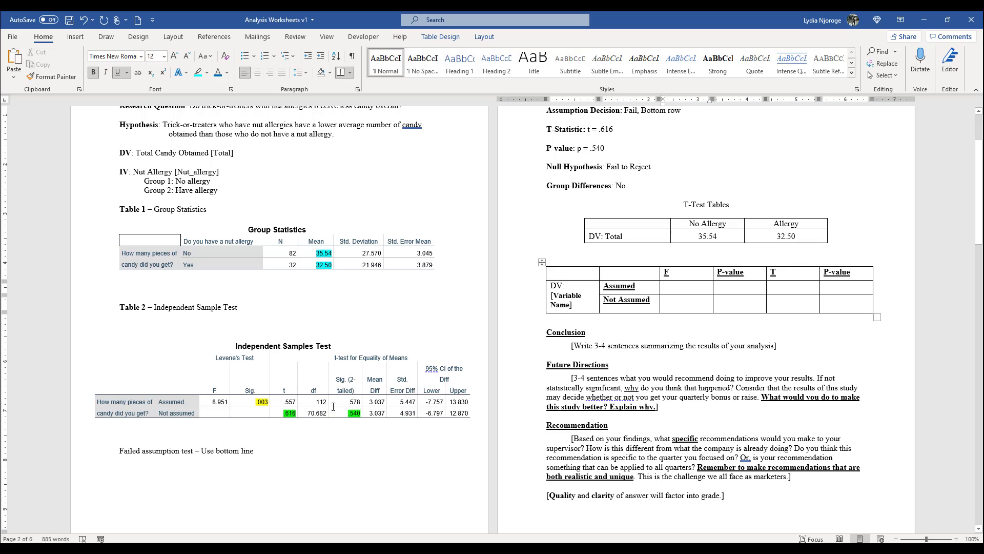
left_click_drag(209, 402, 228, 402)
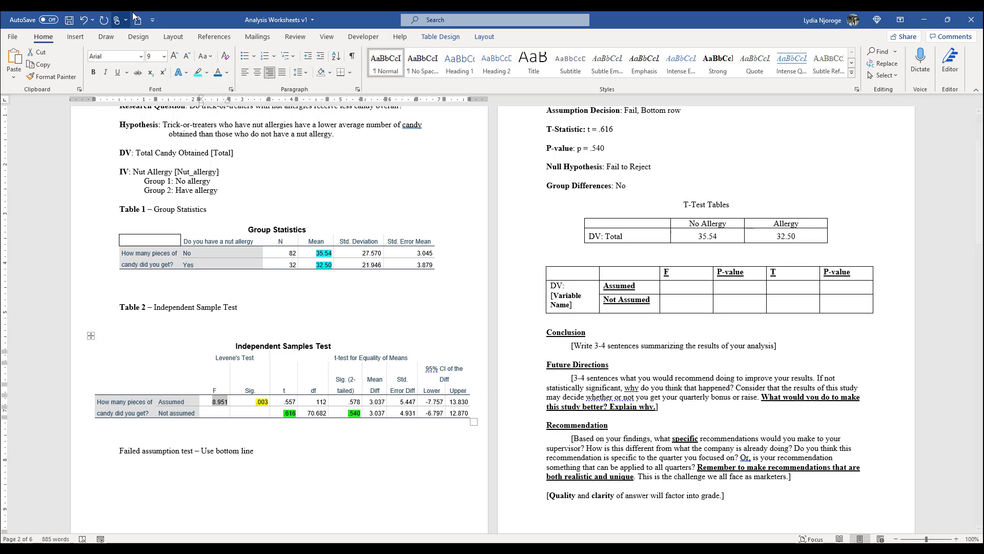
left_click(210, 72)
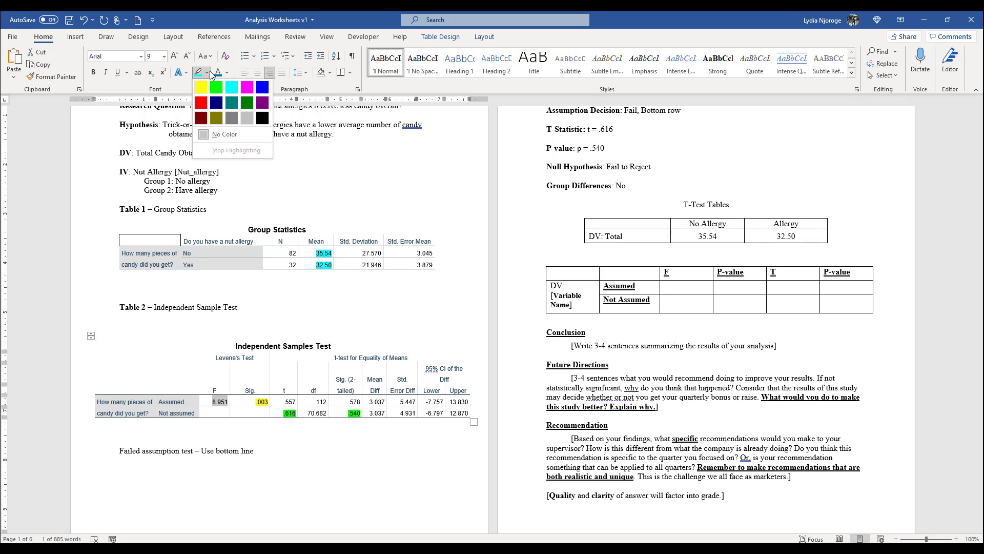
left_click(201, 104)
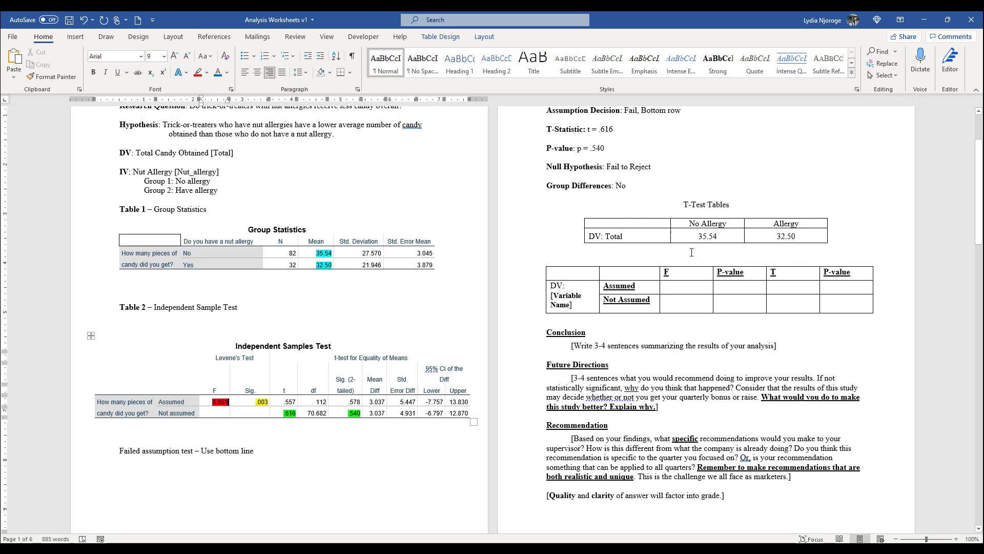
Step: Fill in the Assumed row of the second T-Test table with F 8.951 and its P-value .003
left_click(691, 285)
type("8.951")
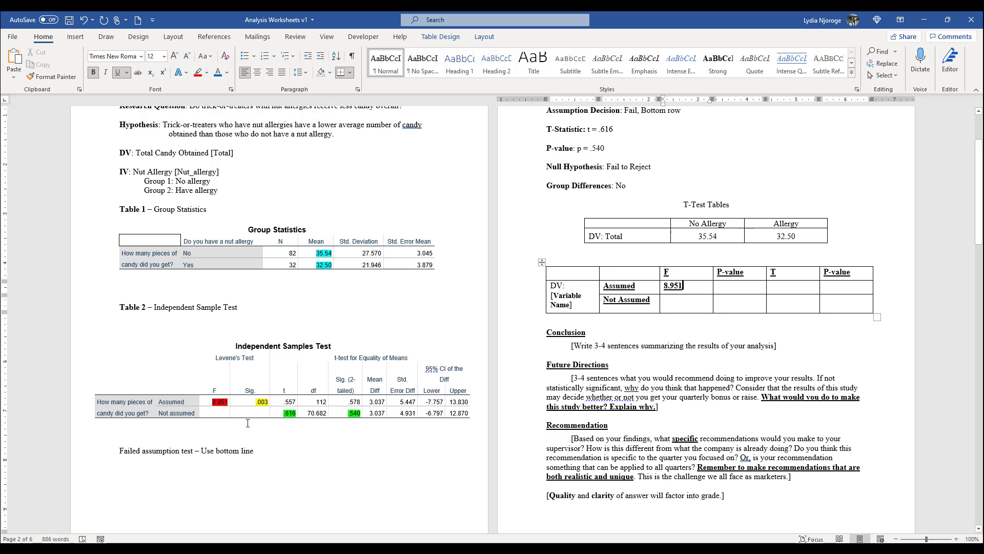
left_click(729, 290)
type(".003")
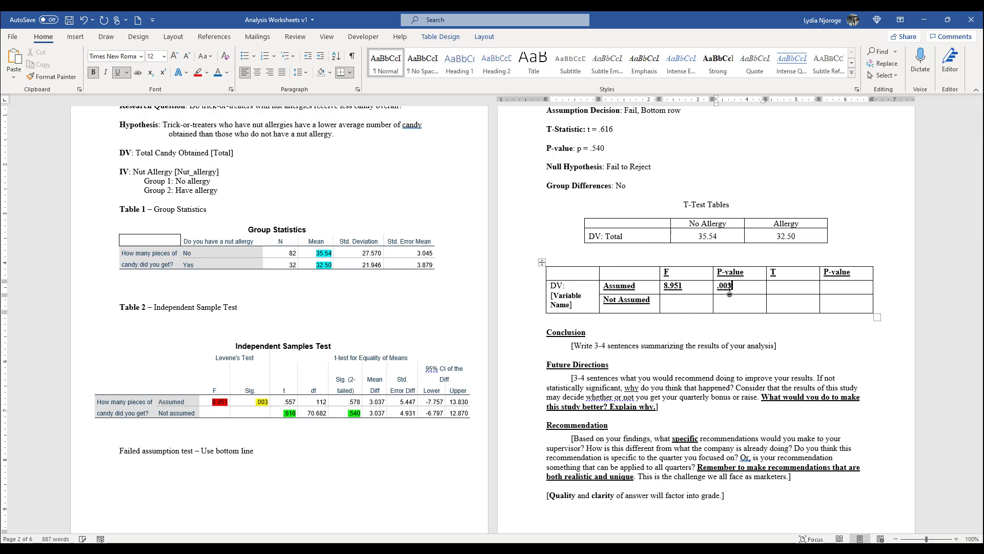
Step: Fill in T .557 and P-value .578 for the Assumed row, and T .616 and P-value .540 for the Not Assumed row
scroll(729, 289, "up", 2)
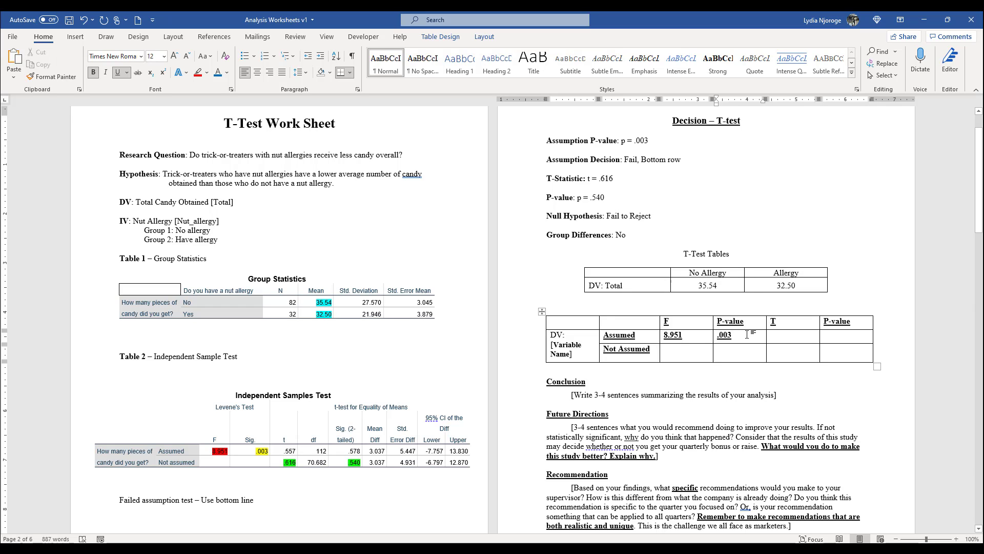
left_click(802, 339)
type(".557")
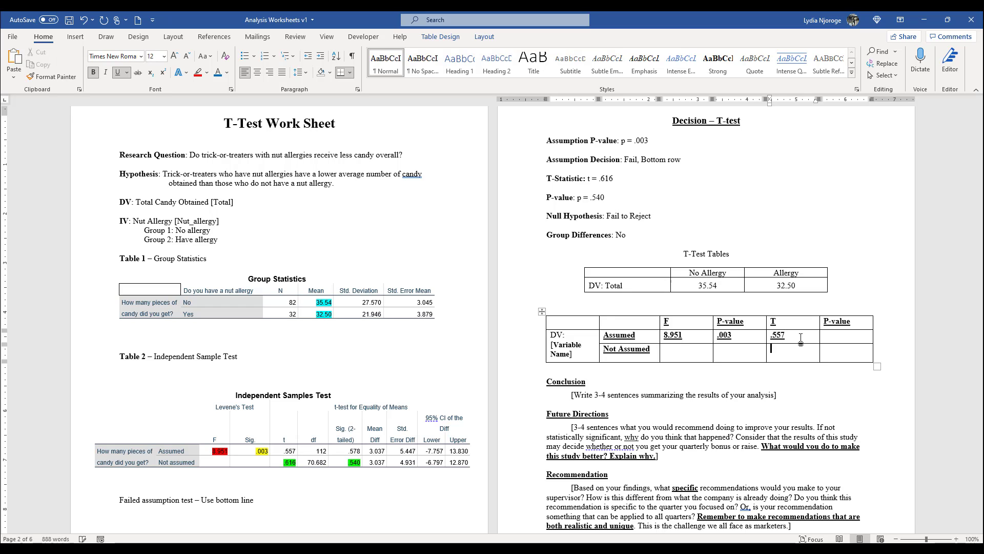
type(".616")
left_click(835, 337)
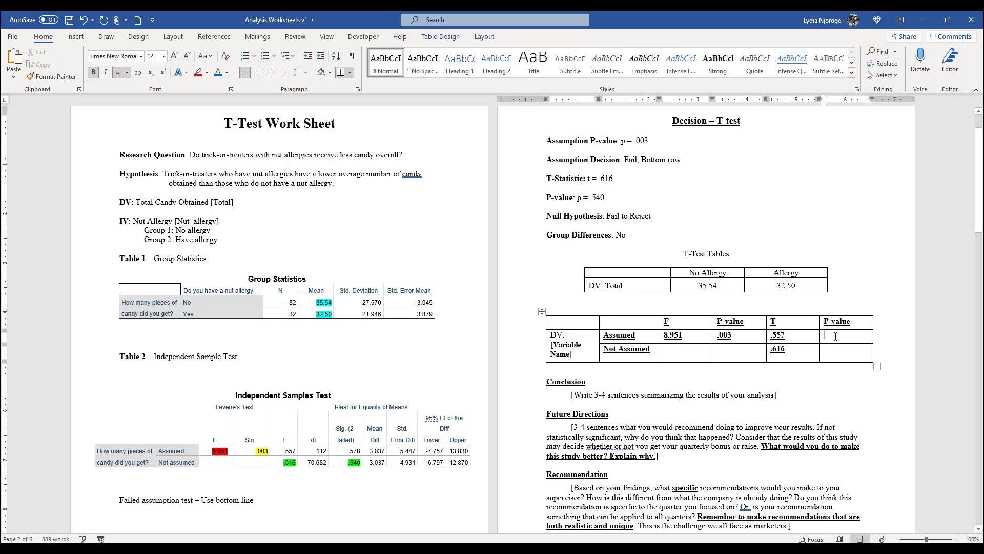
type(".578")
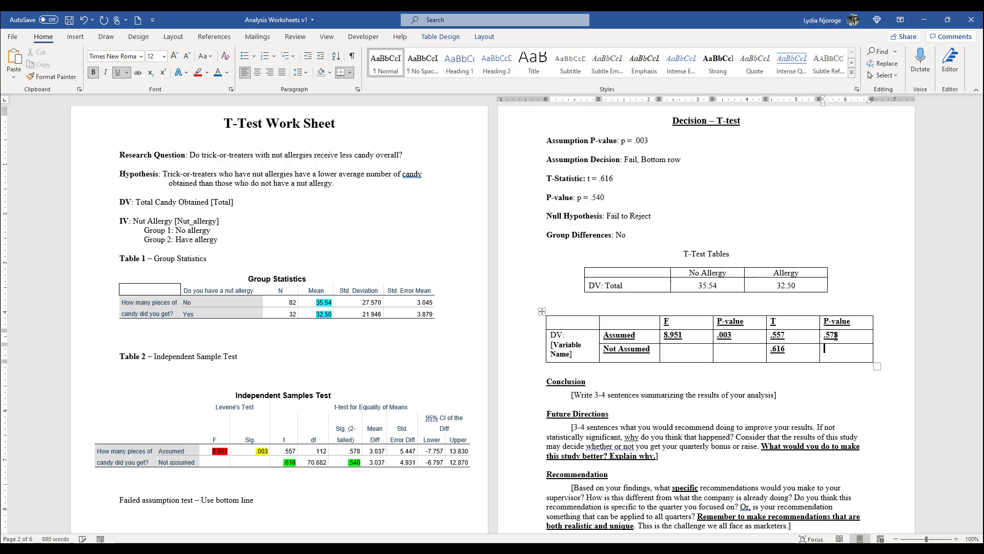
type(".540")
Step: Remove the underline from the statistics in the second T-Test table, keep them bold and center them in their cells
left_click_drag(849, 354, 684, 343)
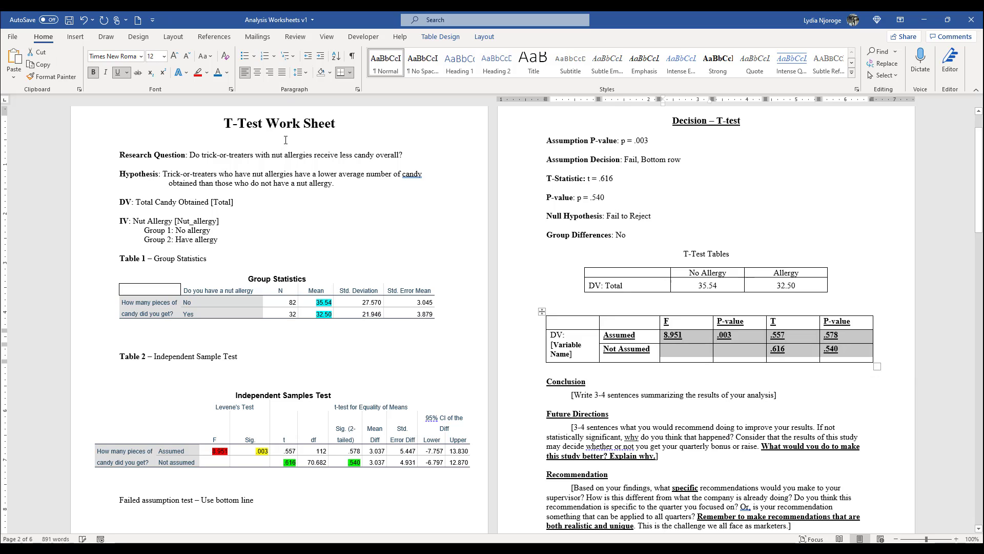
left_click(118, 72)
left_click(93, 72)
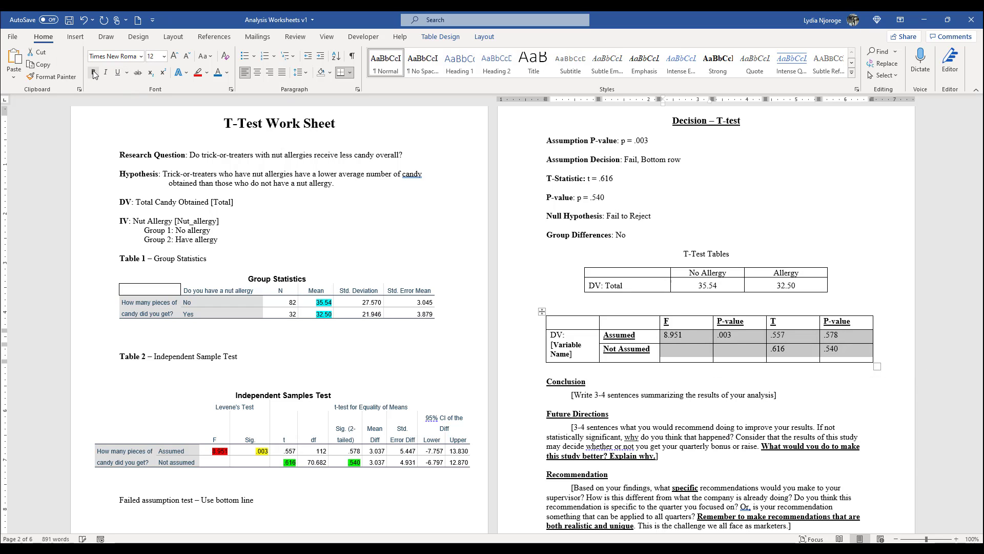
left_click(93, 73)
left_click(257, 73)
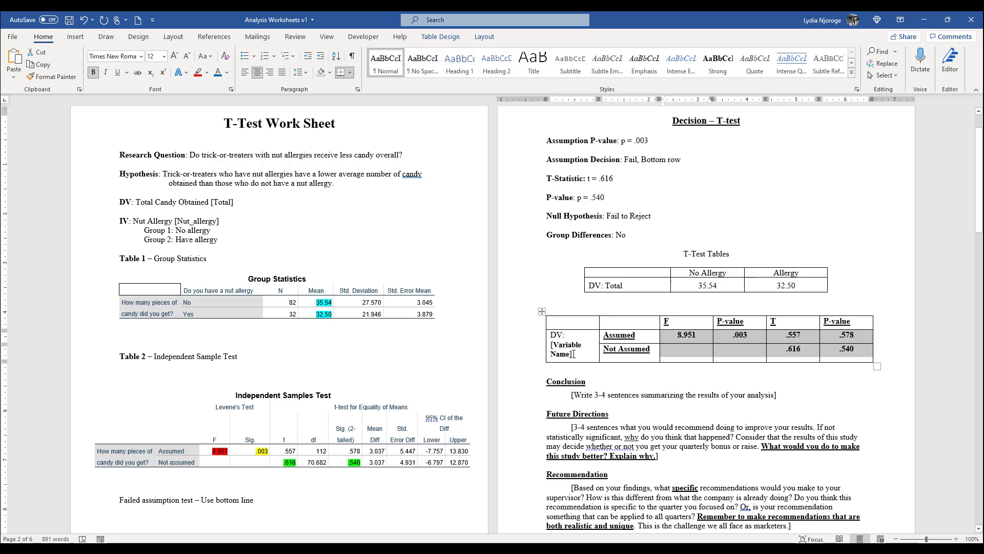
Step: Replace the variable name placeholder in the second T-Test table with Total and make it bold
left_click_drag(574, 354, 551, 345)
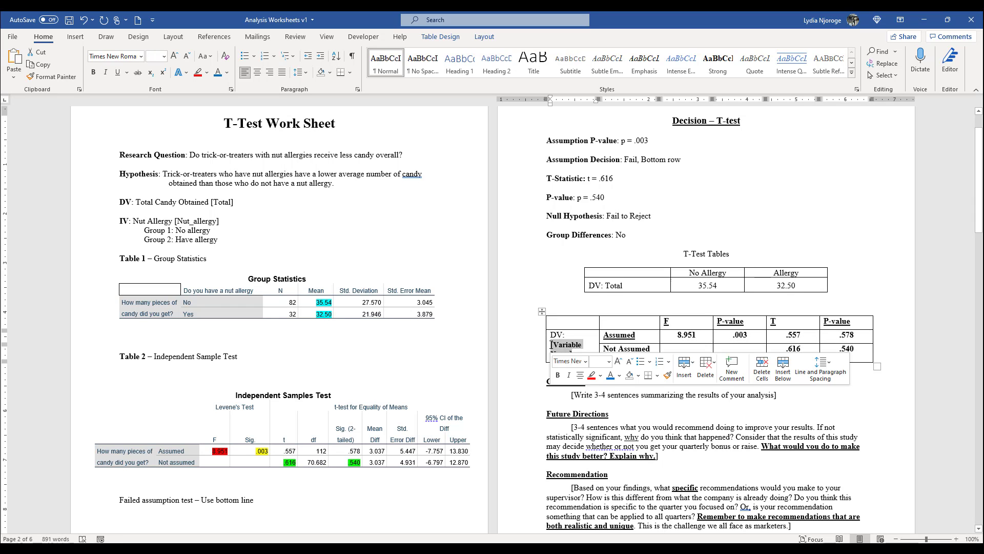
type("T")
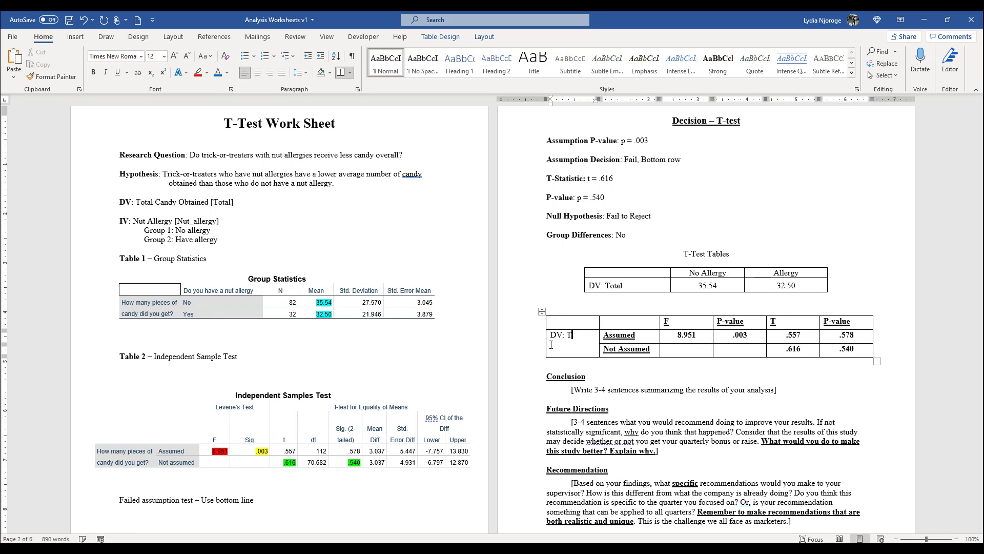
type("otal")
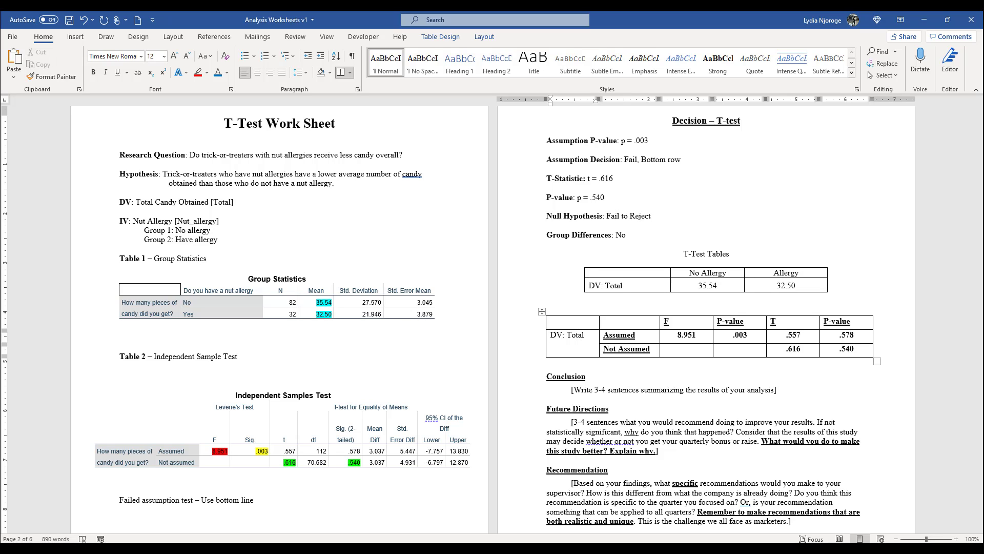
left_click_drag(589, 338, 567, 337)
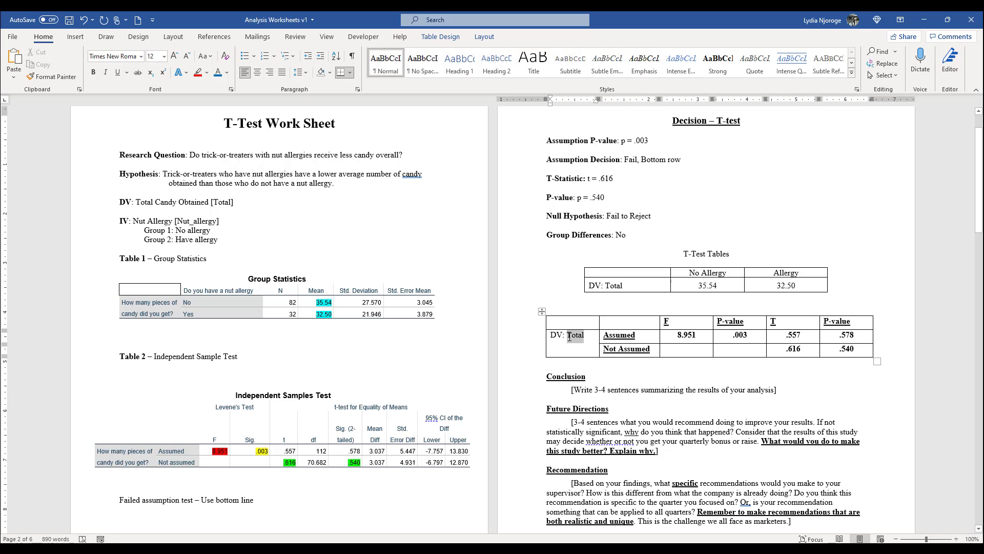
left_click(576, 367)
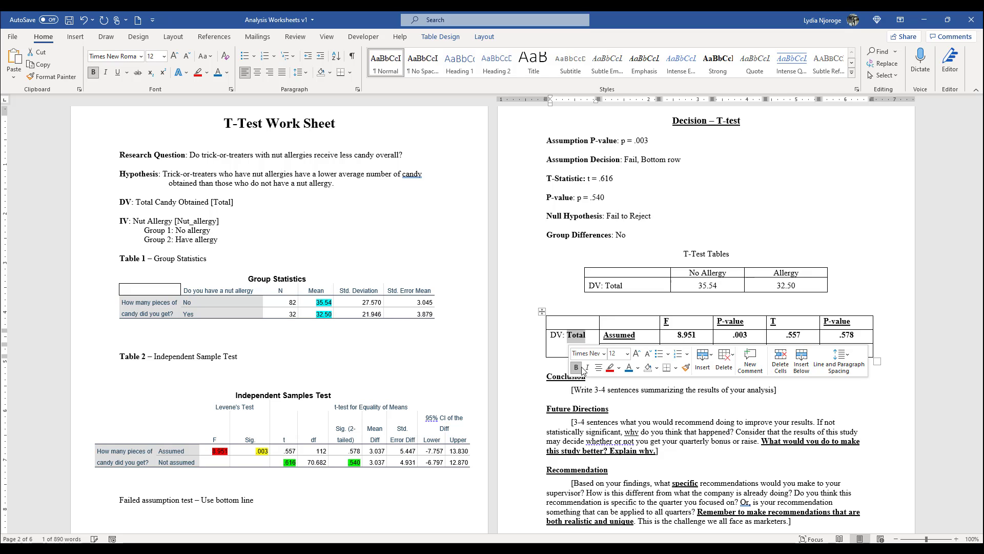
Step: Select the DV: Total row of the group means table
left_click(579, 290)
scroll(579, 294, "down", 2)
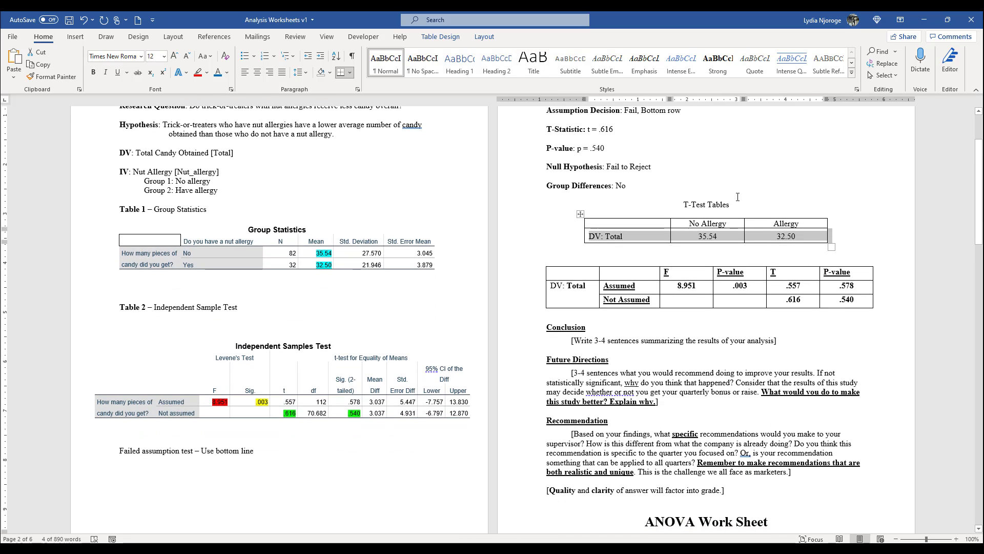